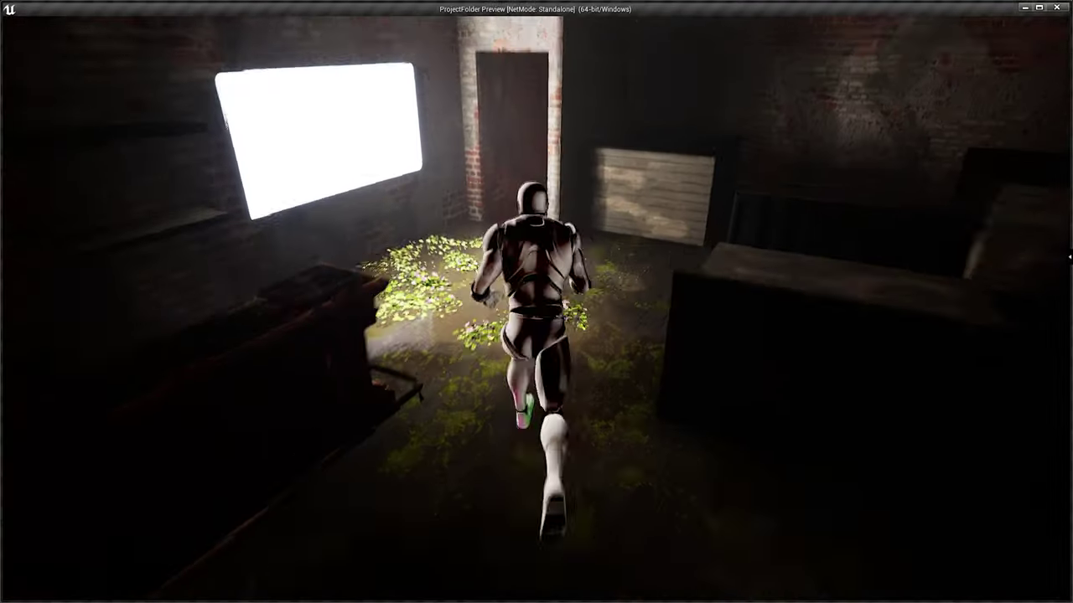
Step: Walk the preview character through the dark overgrown room into the washroom to examine the stalls, wash basins and brick walls
key("w")
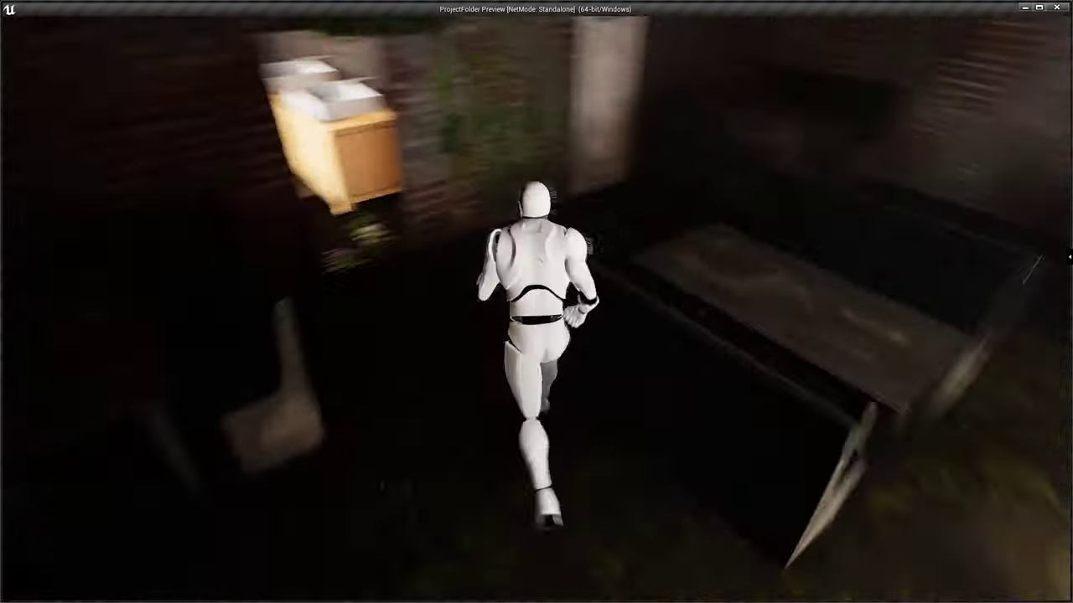
key("w")
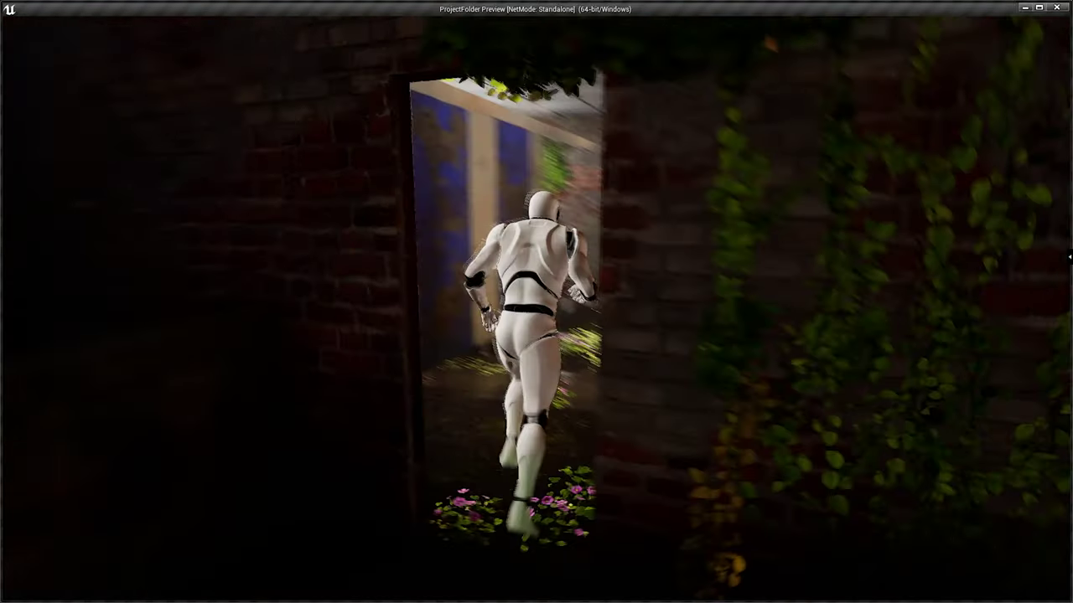
key("w")
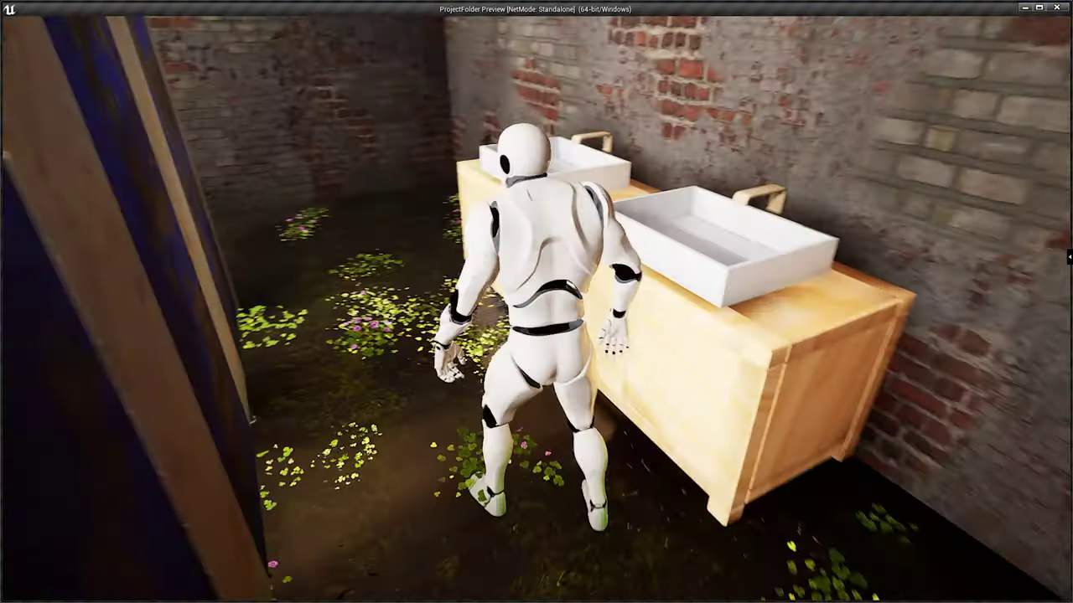
key("w")
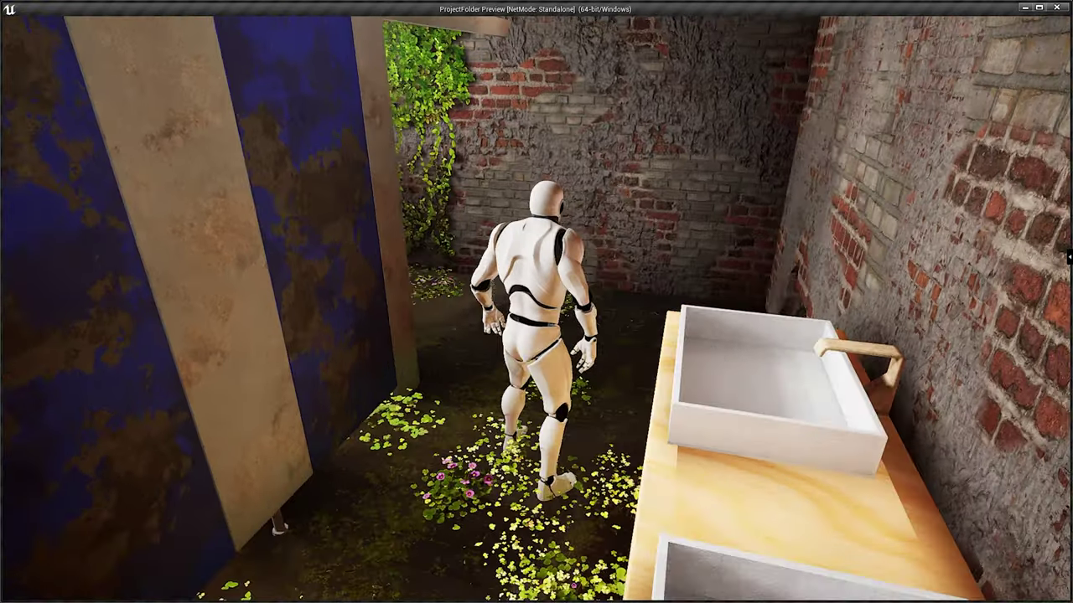
key("w")
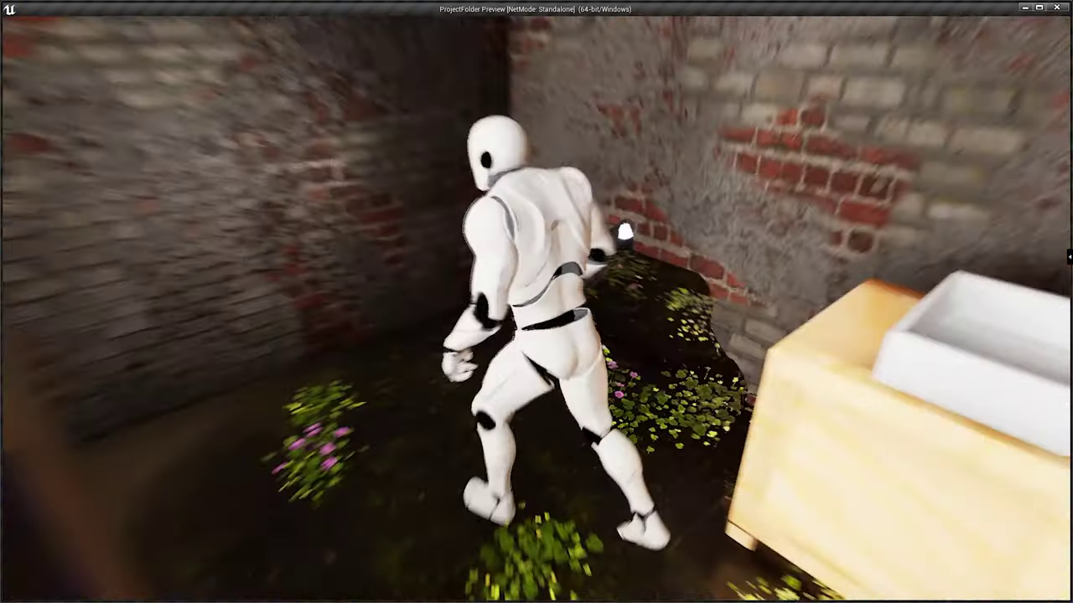
key("w")
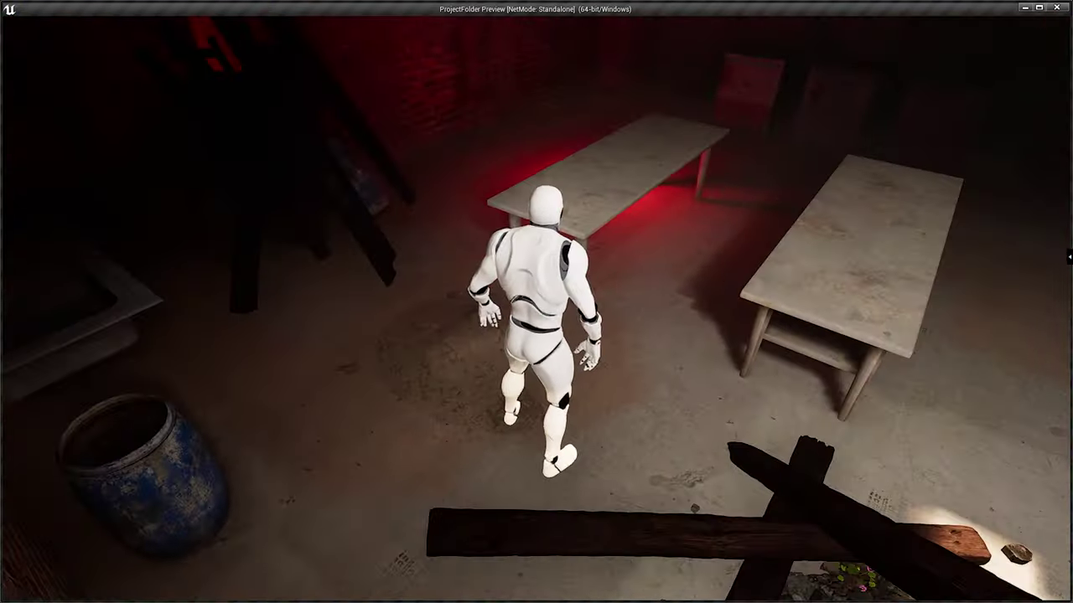
Step: Walk the preview character around the red-lit room to examine the tables, old dishwashers and gridded window
key("w")
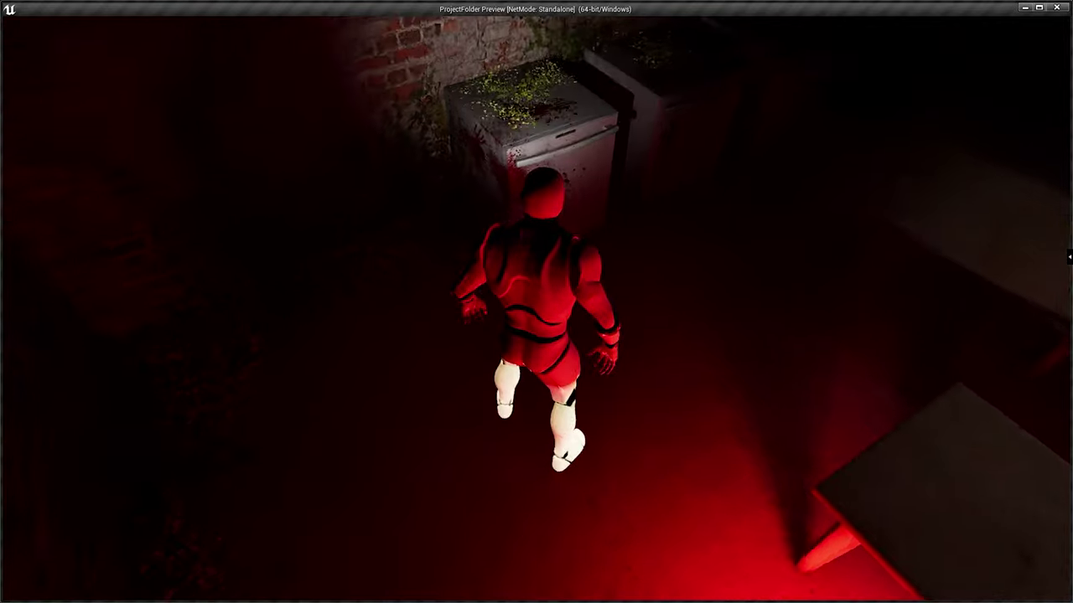
key("w")
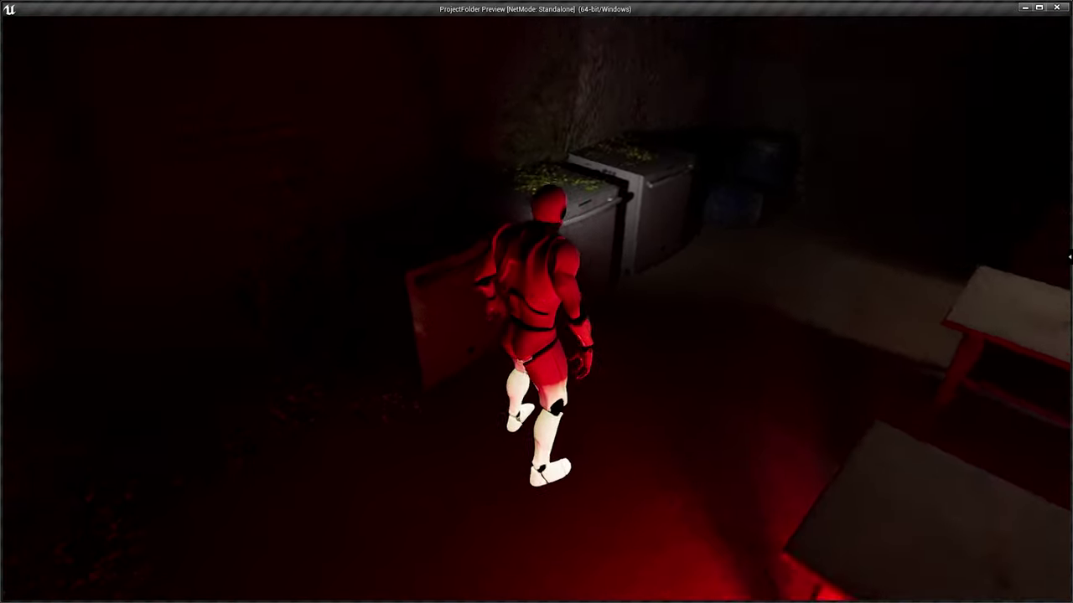
key("w")
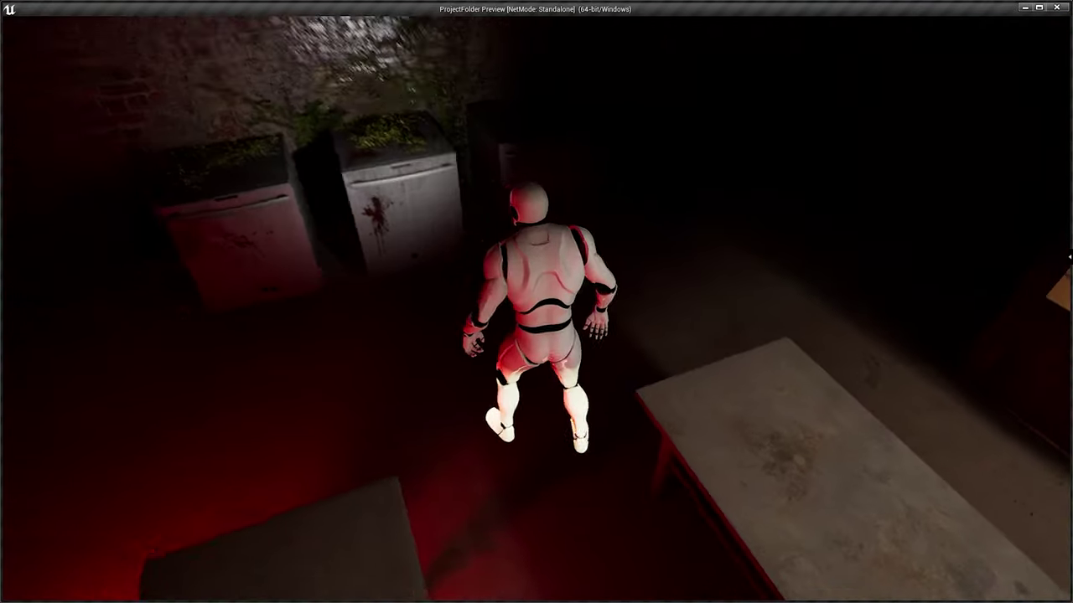
key("d")
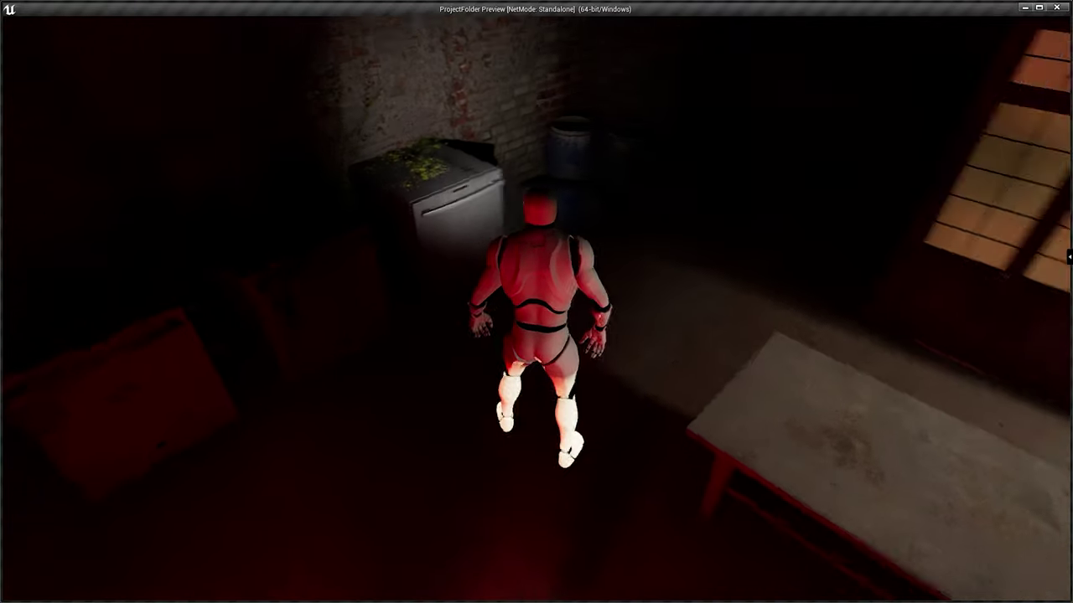
key("w")
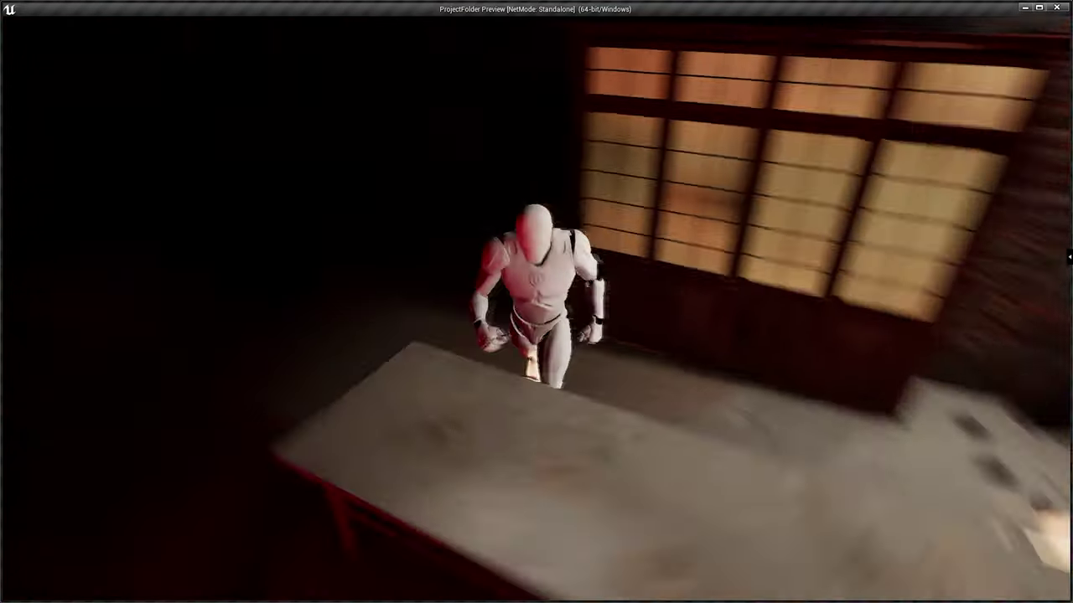
key("w")
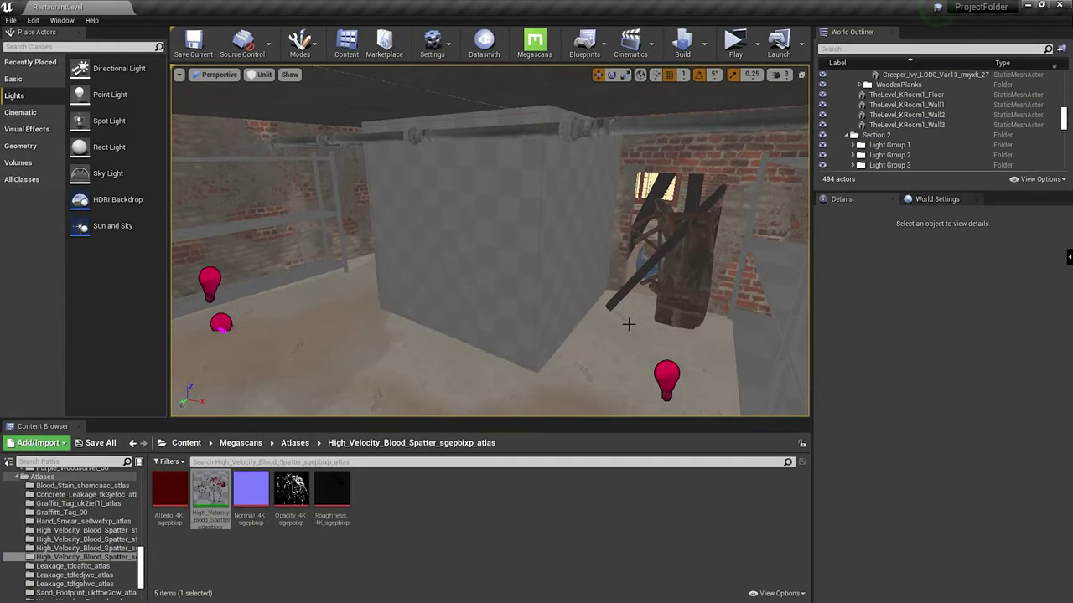
Step: Inspect the room with the large central block in the editor, and walk the preview character past its red flare and shelving
right_click_drag(629, 325, 687, 300)
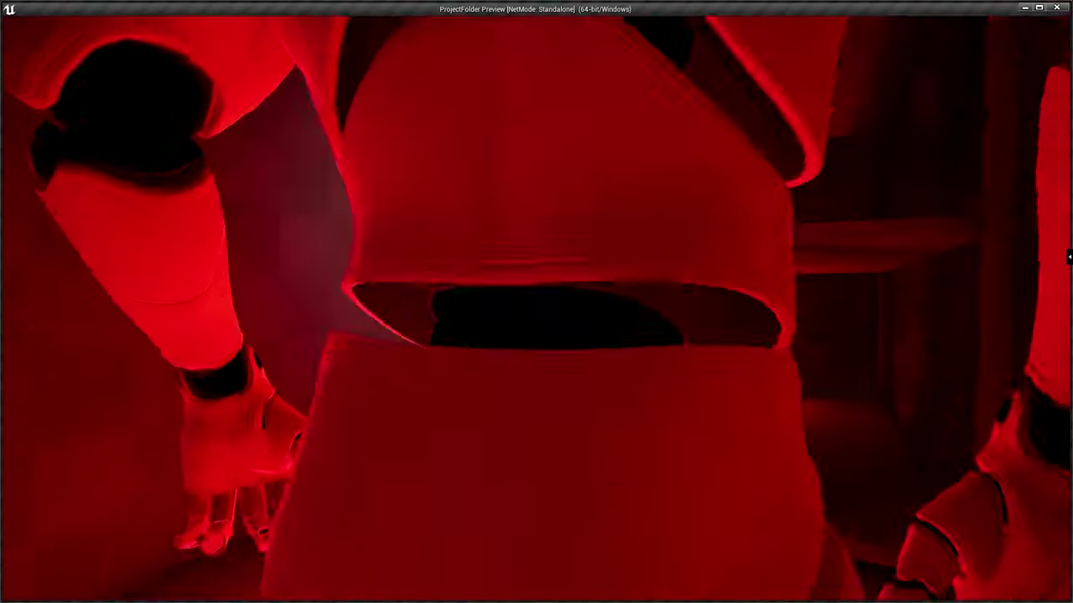
key("w")
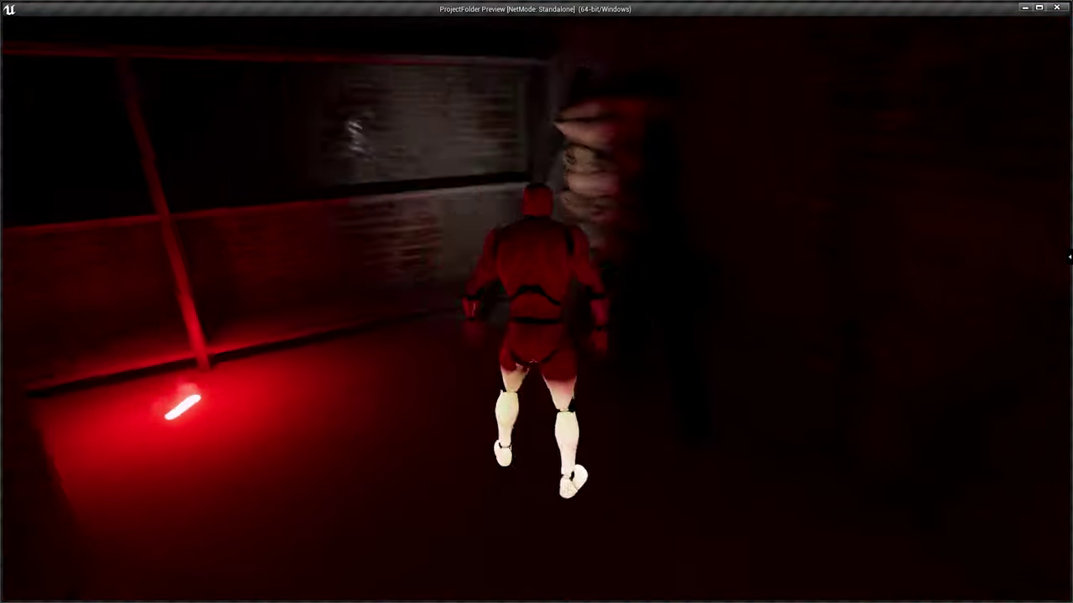
key("w")
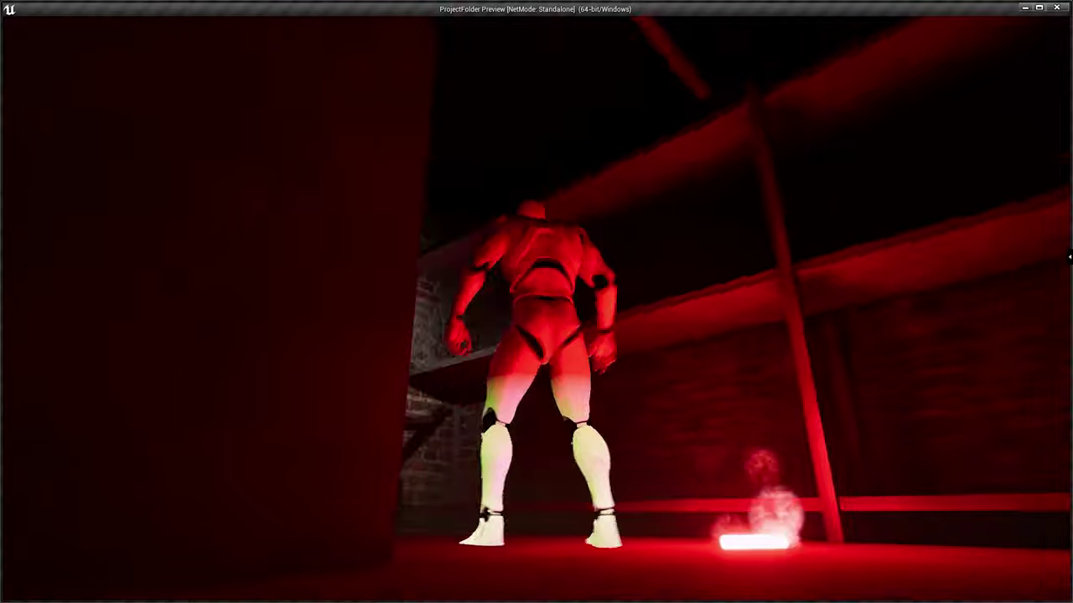
key("w")
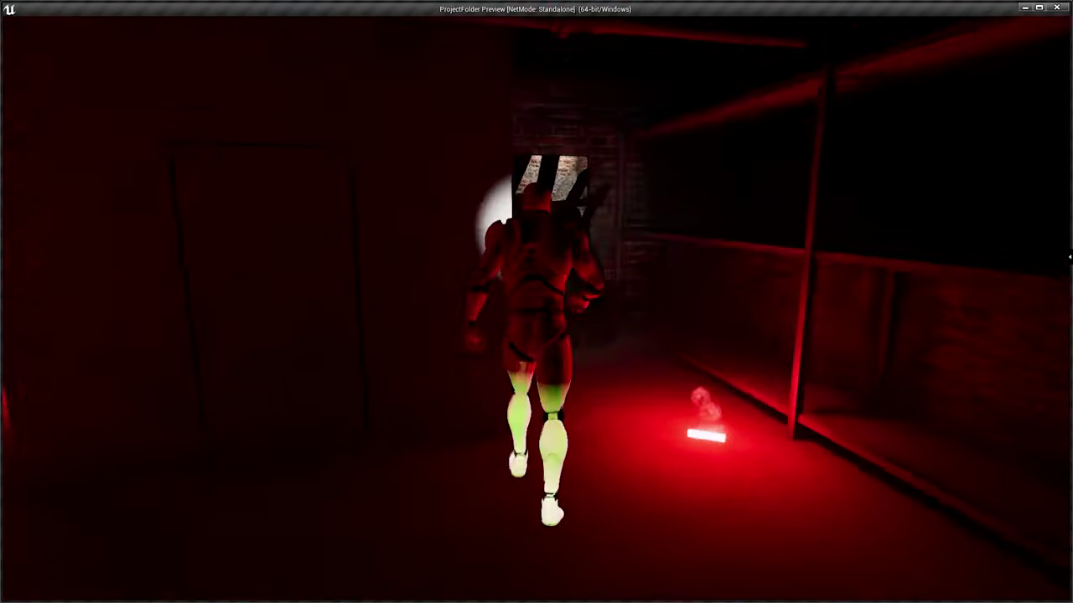
key("w")
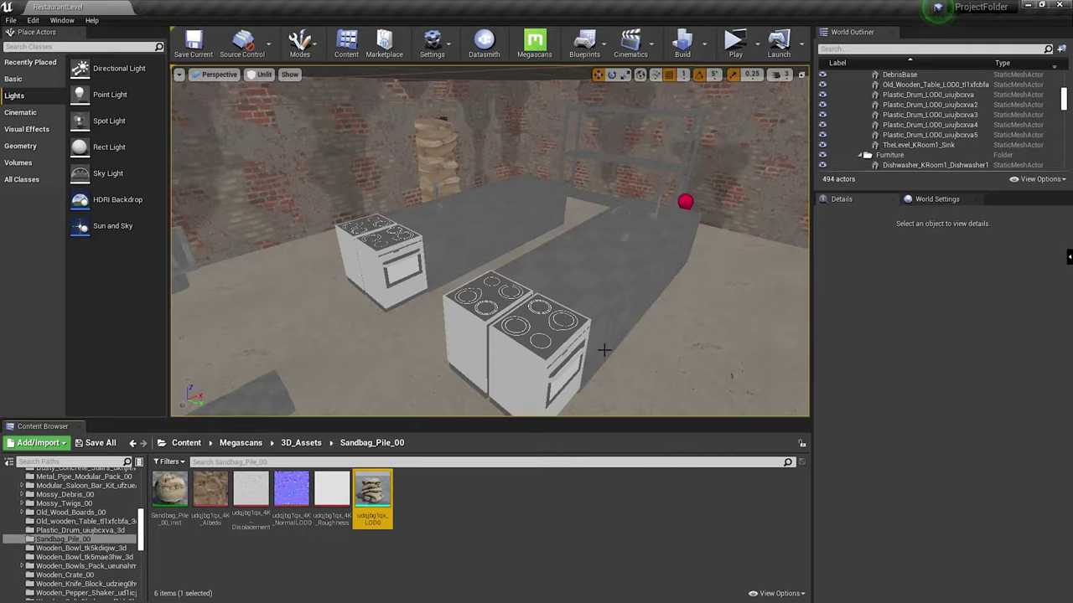
Step: Inspect the stoves and counters in the editor, and play the level to walk around the dark kitchen
mouse_move(604, 350)
right_mouse_down()
mouse_move(545, 344)
mouse_move(604, 345)
mouse_move(587, 350)
right_mouse_up()
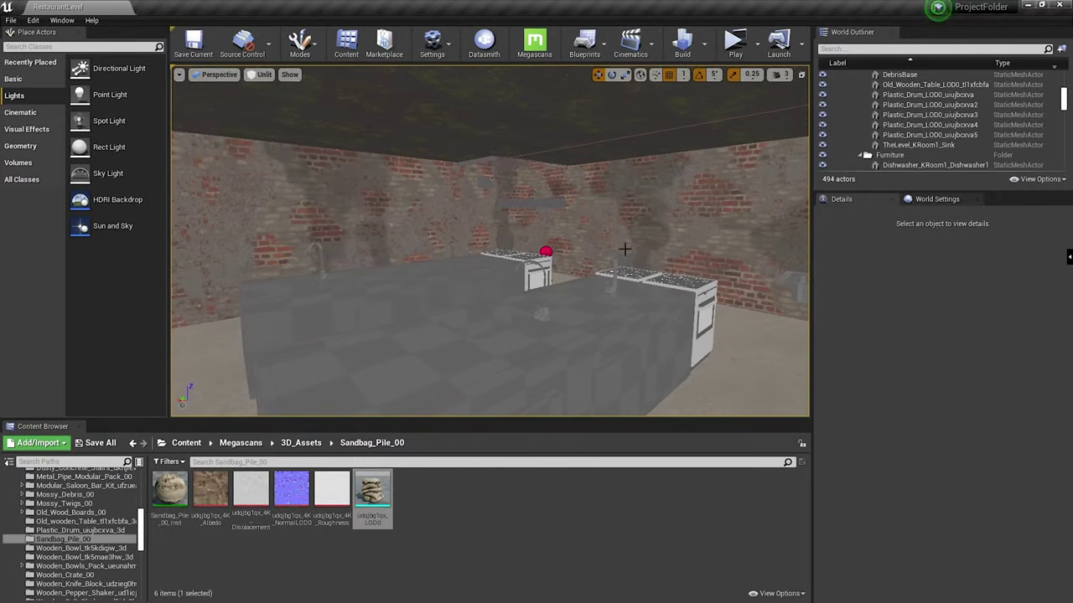
left_click(736, 47)
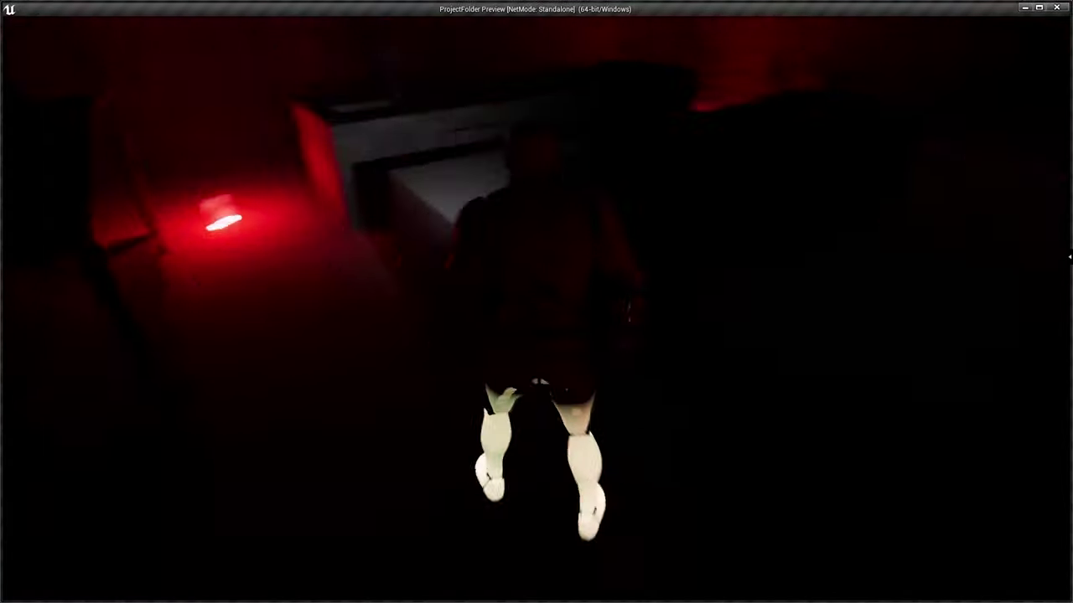
key("w")
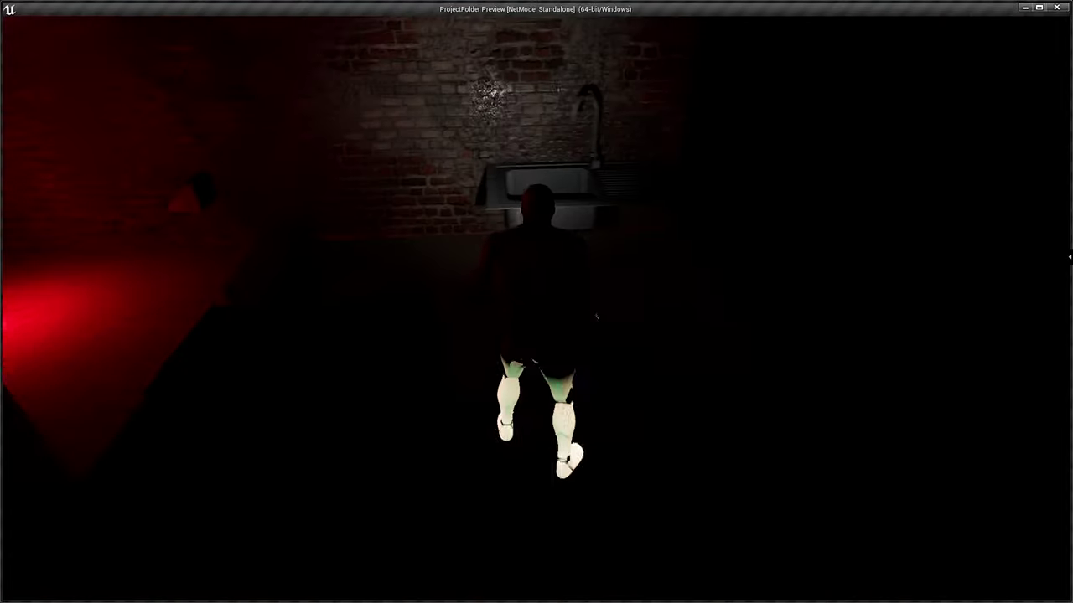
key("w")
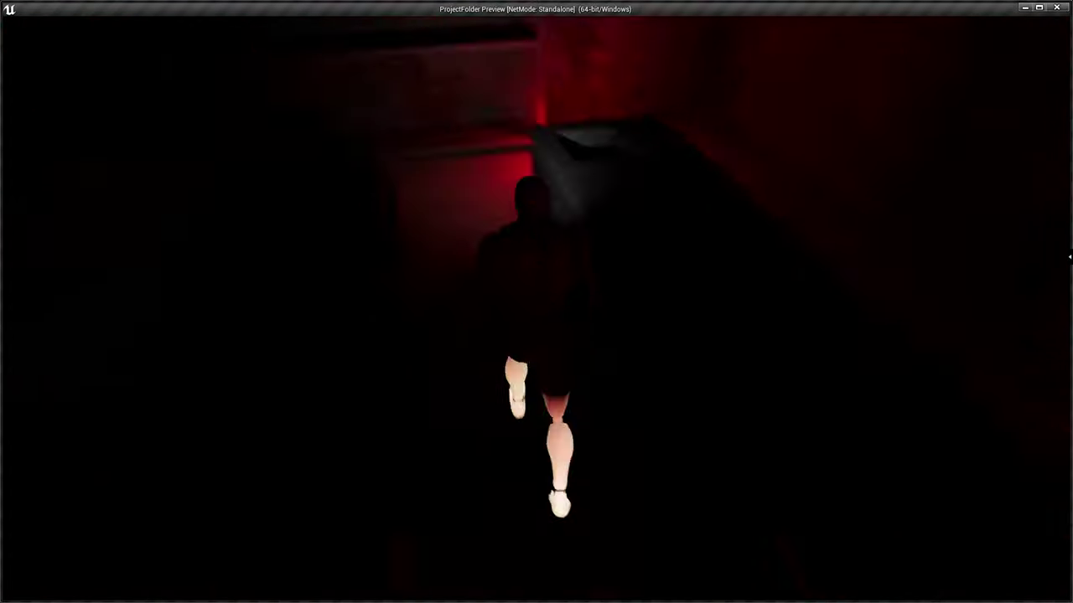
key("w")
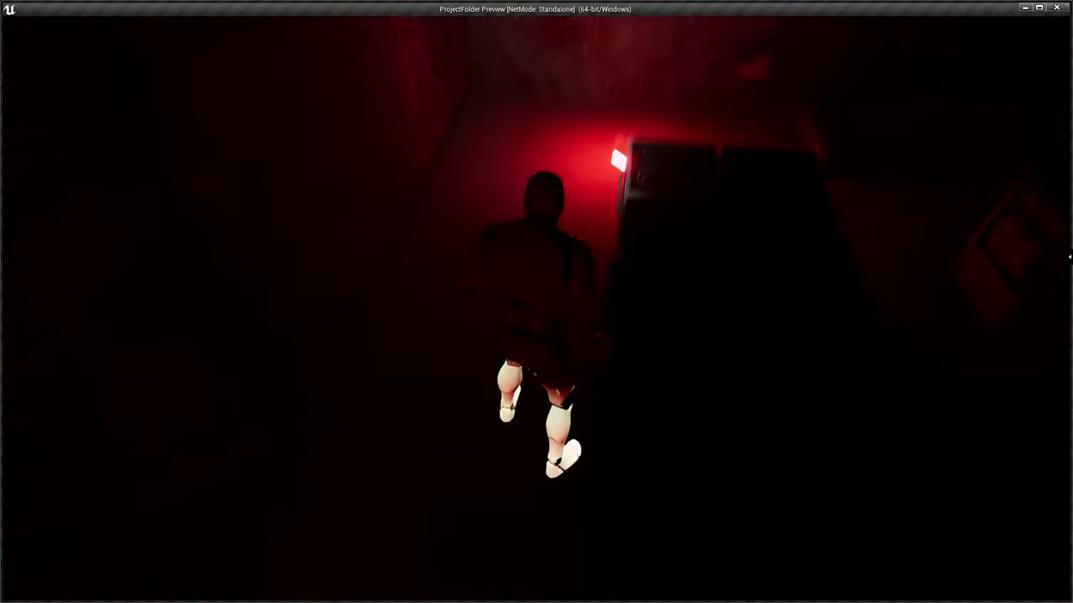
key("w")
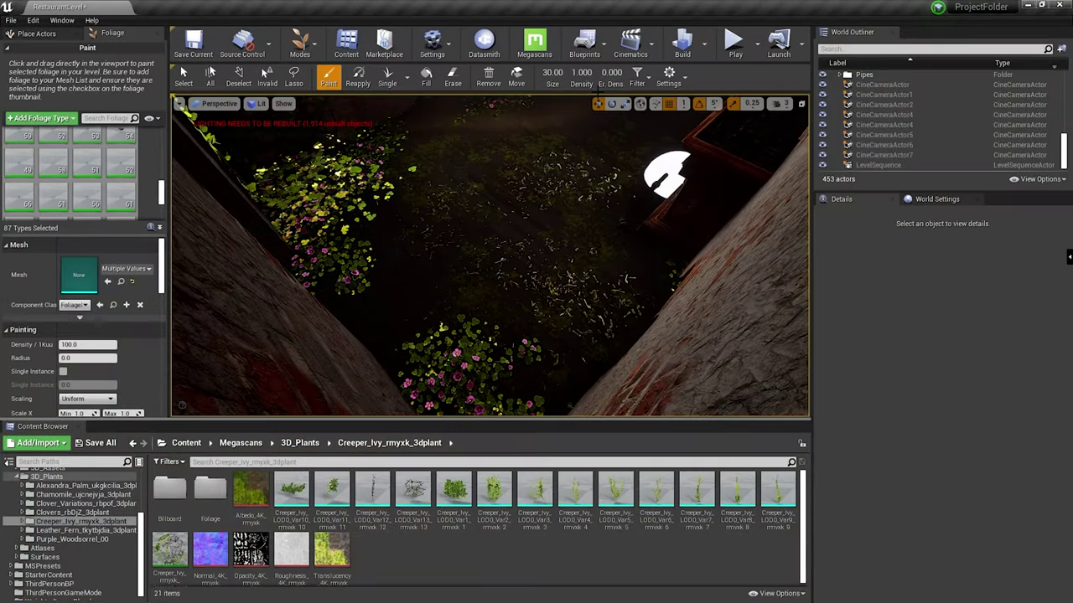
Step: Set the foliage paint density to 0.1 and paint the selected foliage sparsely across the dark floor
type("0.1")
key("Return")
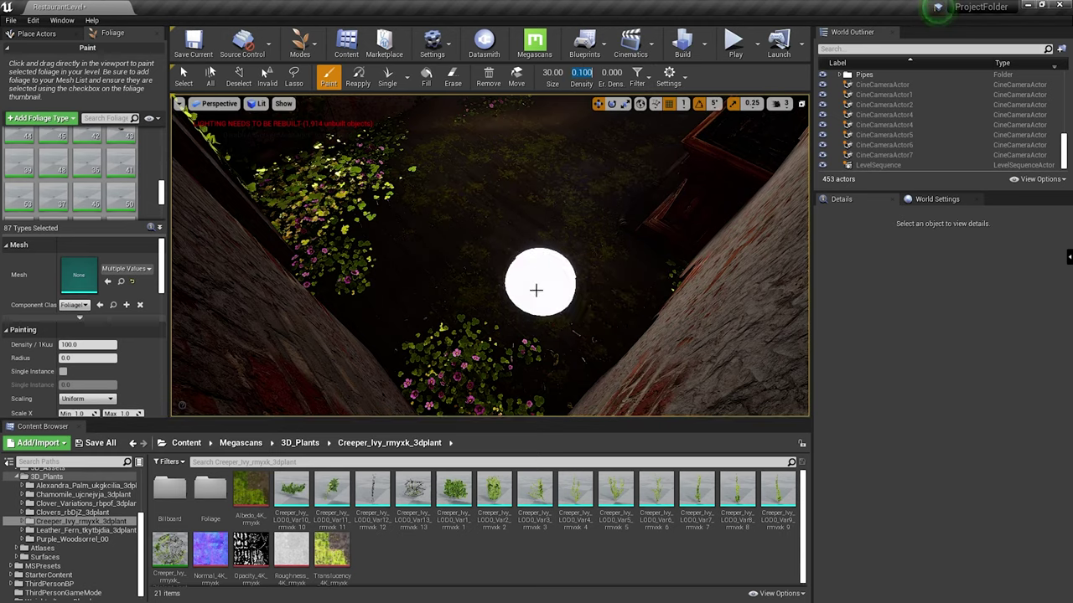
left_click_drag(465, 179, 463, 245)
right_click_drag(596, 158, 422, 306)
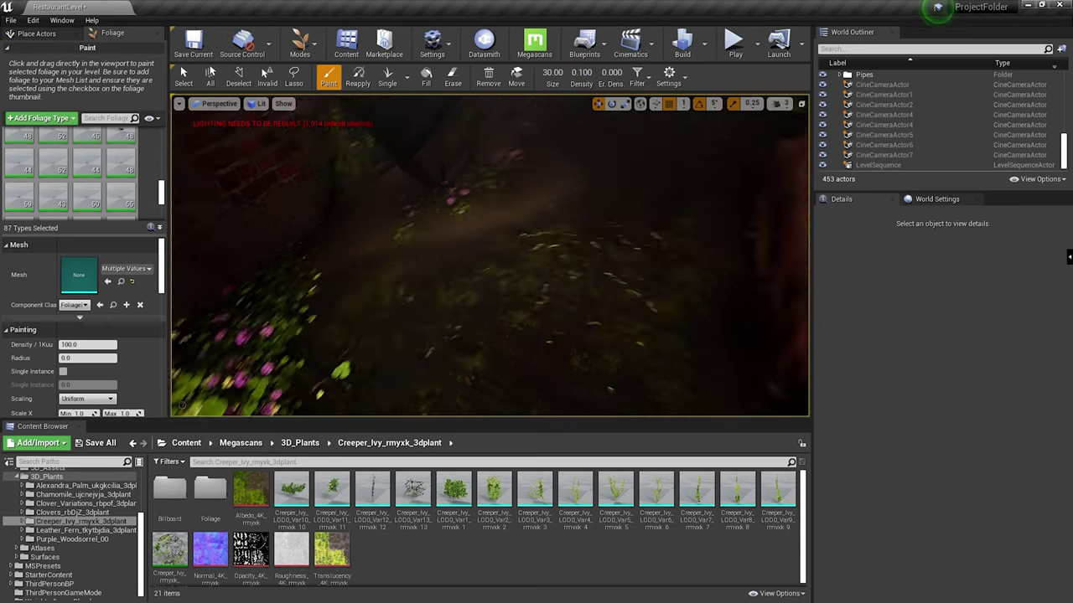
left_click_drag(422, 307, 377, 282)
right_click_drag(377, 282, 498, 261)
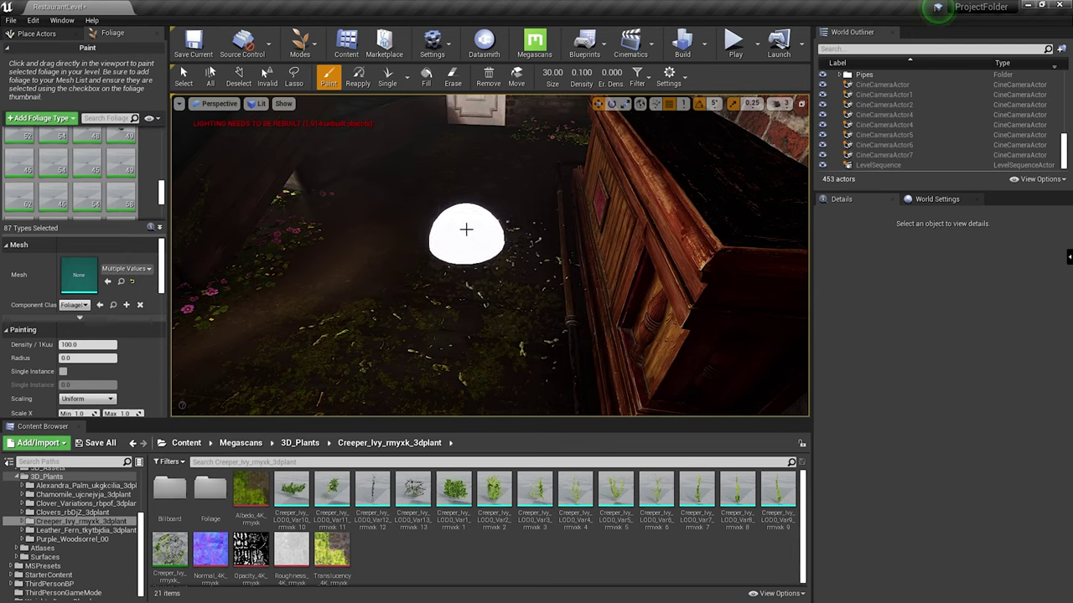
Step: Paint more of the selected foliage over the floor in front of the white panelled door and the pink flowers
right_click_drag(512, 163, 503, 198)
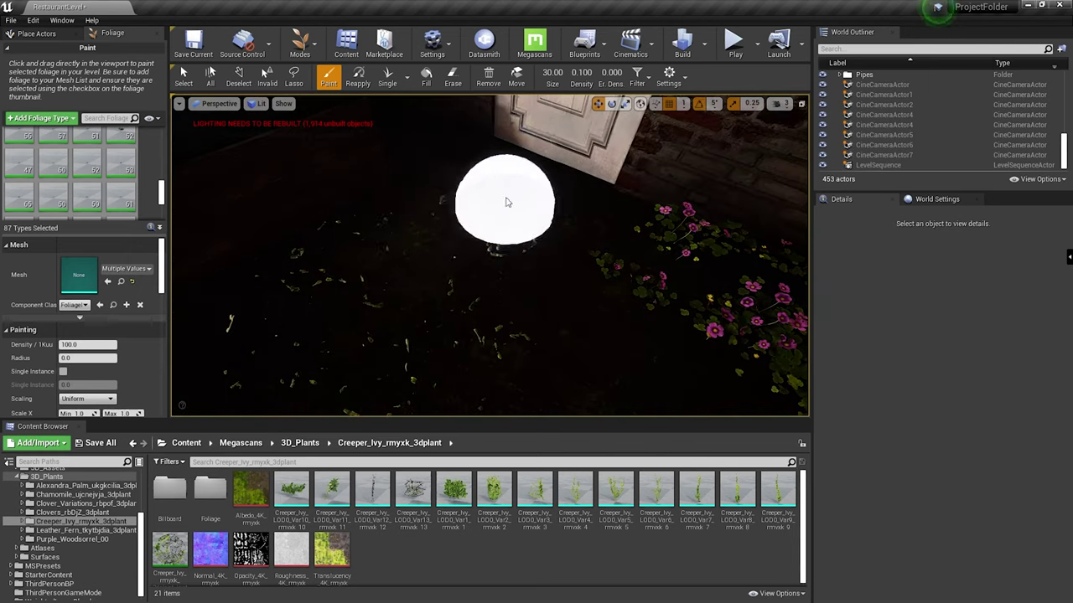
left_click_drag(503, 198, 619, 353)
right_click_drag(618, 354, 541, 355)
left_click_drag(542, 355, 395, 349)
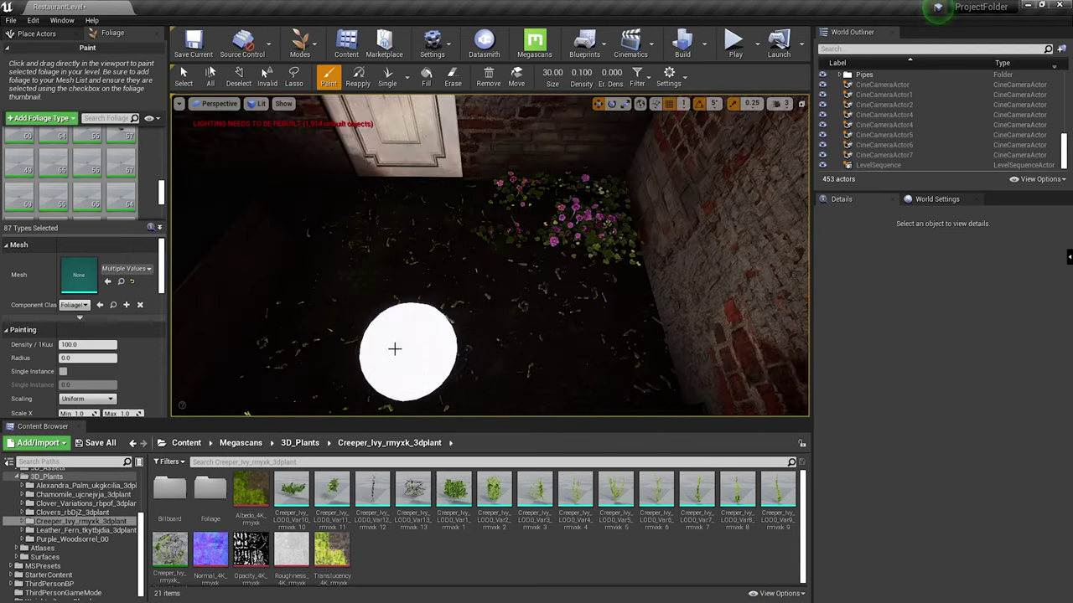
right_click_drag(395, 349, 282, 257)
Step: Erase foliage from the floor beside the wooden cabinet, and return to painting with Density / 1Kuu set to 50
key("shift")
mouse_move(395, 265)
right_mouse_down()
mouse_move(395, 252)
mouse_move(439, 223)
right_mouse_up()
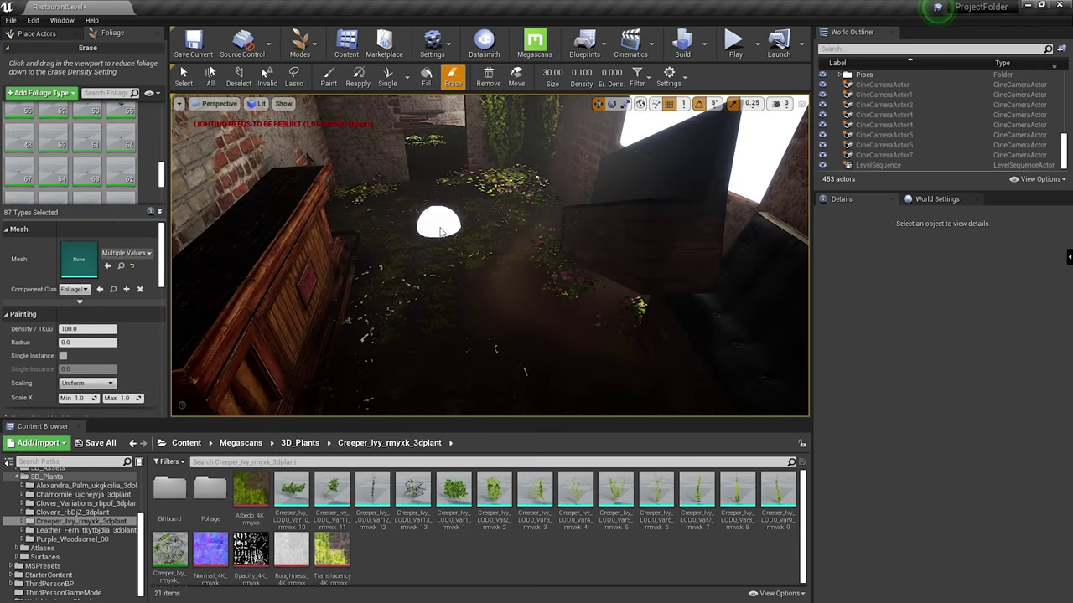
left_click_drag(439, 223, 252, 285)
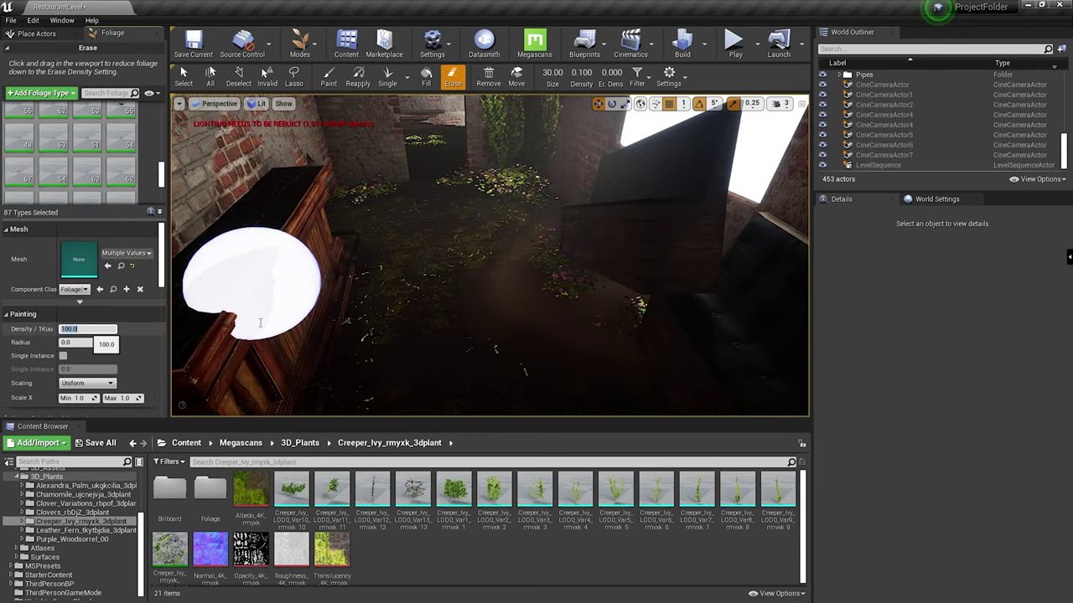
left_click(329, 79)
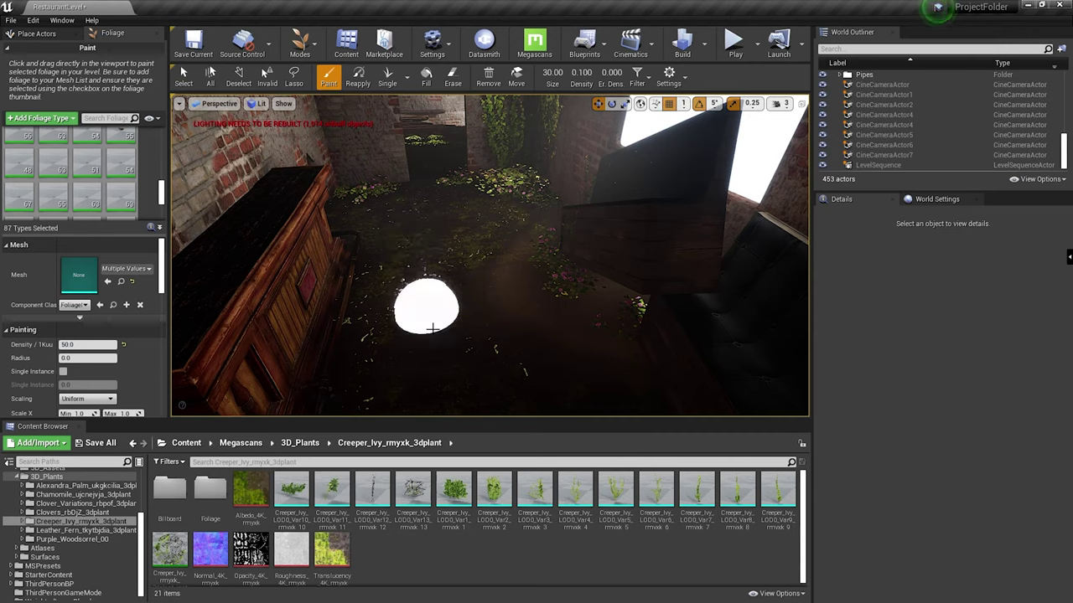
mouse_move(431, 300)
right_mouse_down()
mouse_move(421, 277)
mouse_move(433, 284)
right_mouse_up()
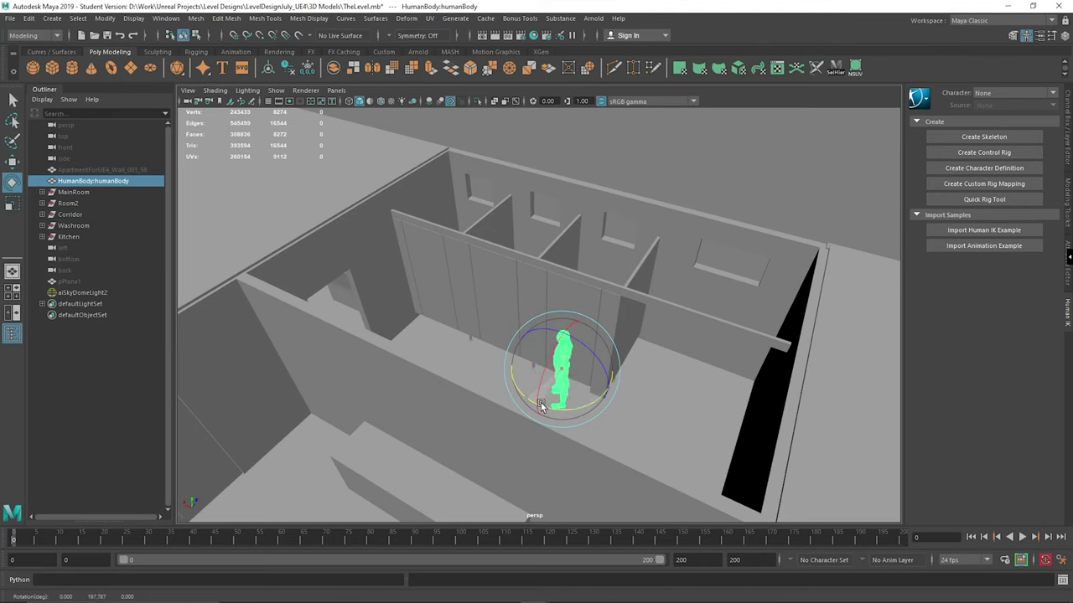
Step: Switch to Maya and set the human body model's Y rotation to 180 in front of the washroom stalls
left_click(1067, 117)
left_click(1038, 156)
type("180")
key("Return")
key("w")
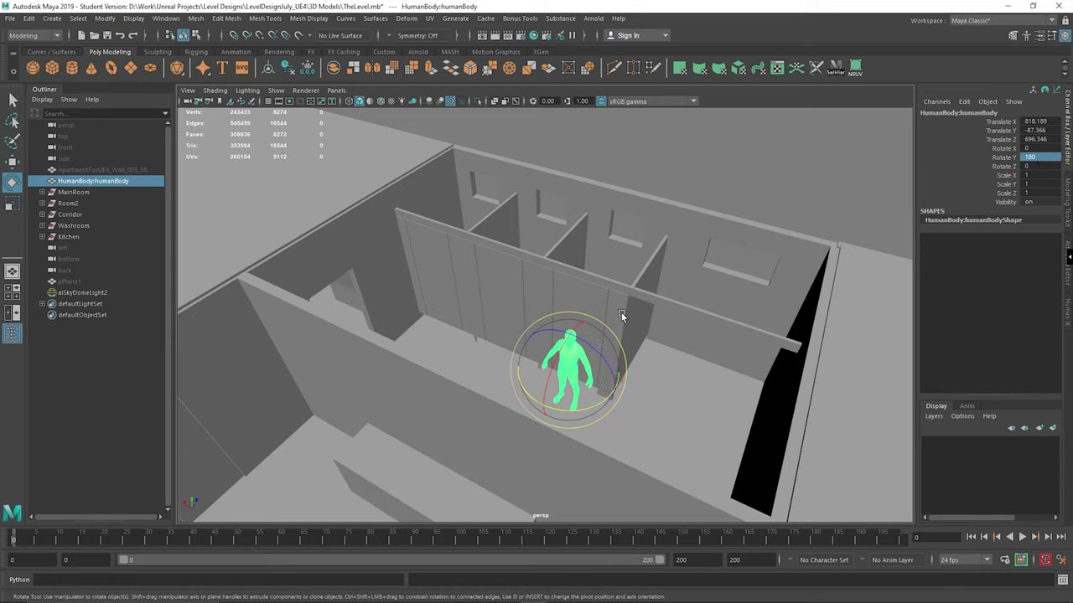
key("f")
left_click_drag(483, 304, 490, 306)
left_click_drag(570, 261, 639, 287, "alt")
scroll(640, 287, "down", 5)
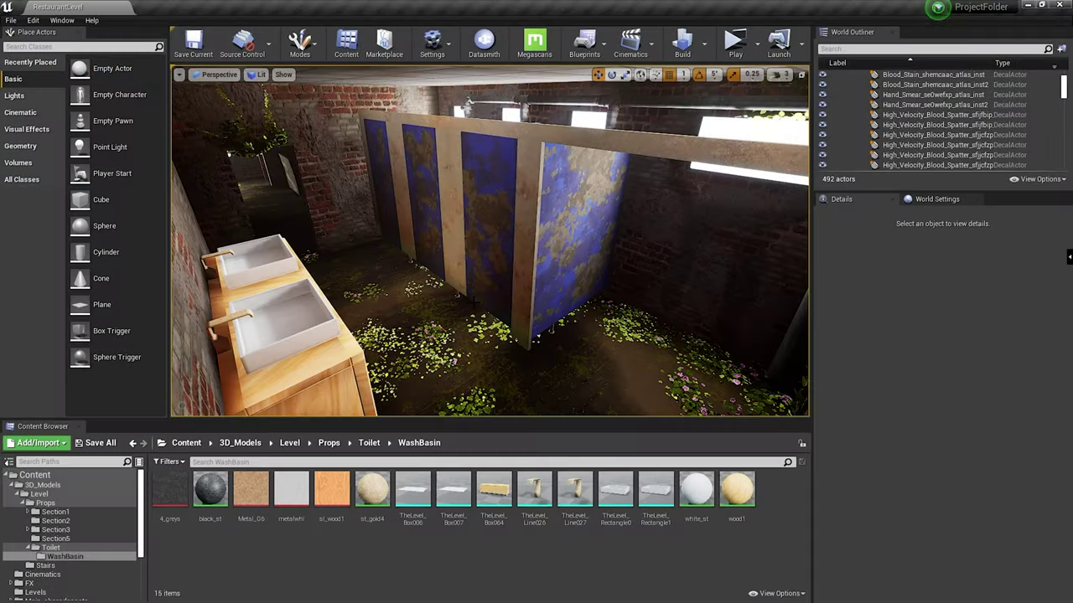
Step: Select the lower leakage decal on the blue washroom partition and shift it sideways across the panel
right_click_drag(491, 243, 445, 252)
left_click(467, 362)
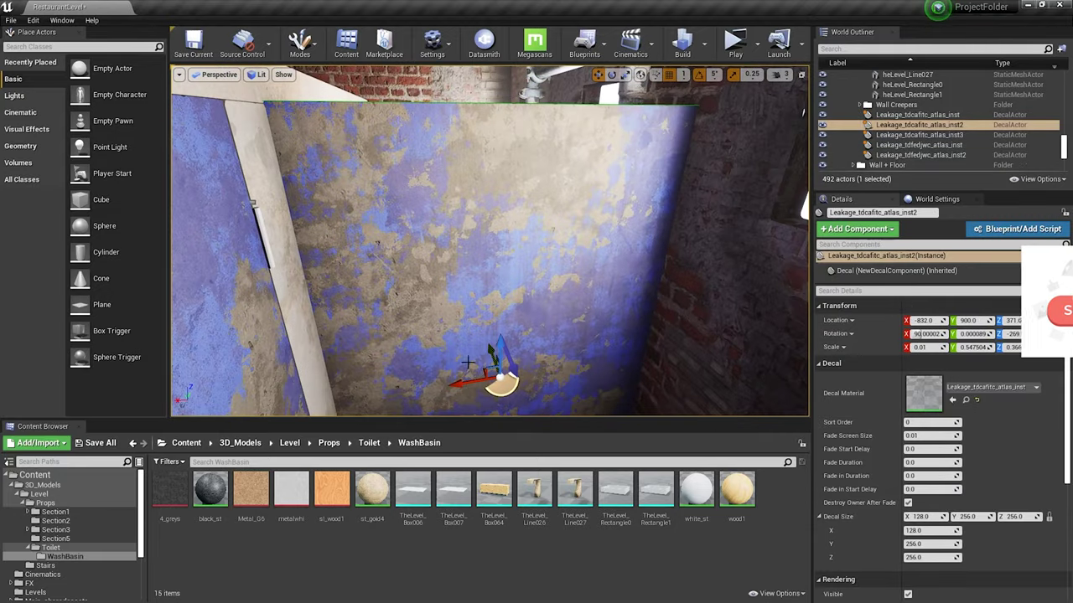
right_click_drag(509, 352, 528, 293)
left_click(524, 275)
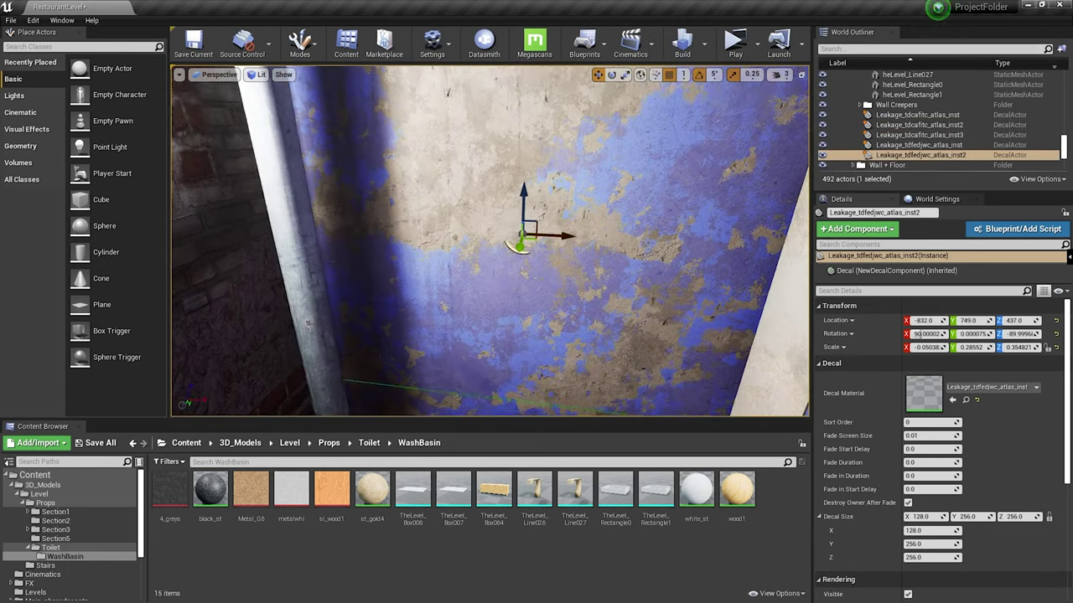
left_click_drag(570, 236, 653, 270)
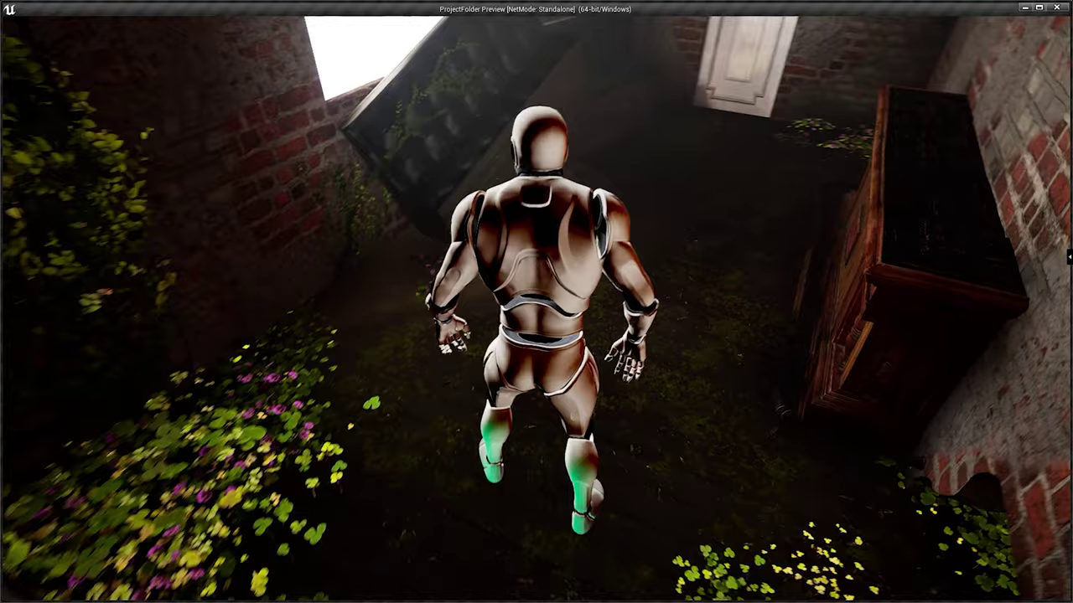
Step: Walk and jump the character through the overgrown room in the play preview to review the foliage and lighting
key("w")
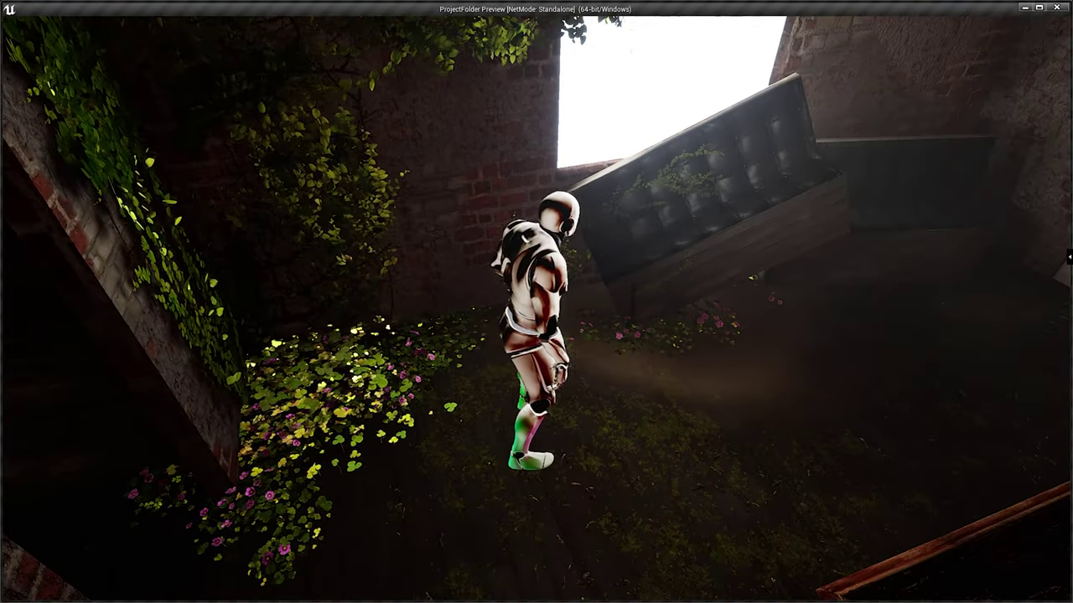
key("w")
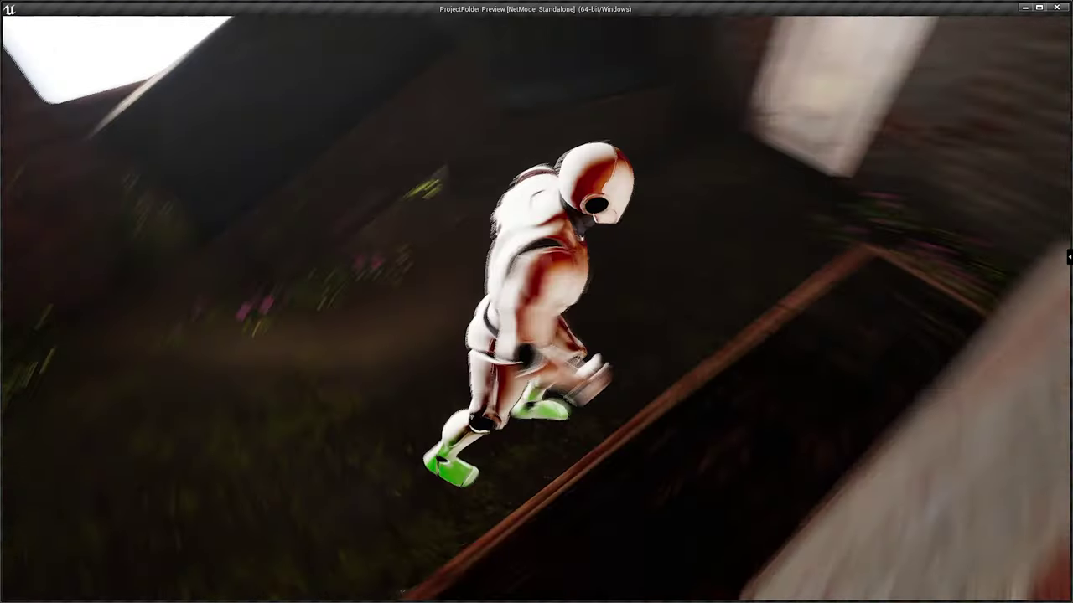
key("space")
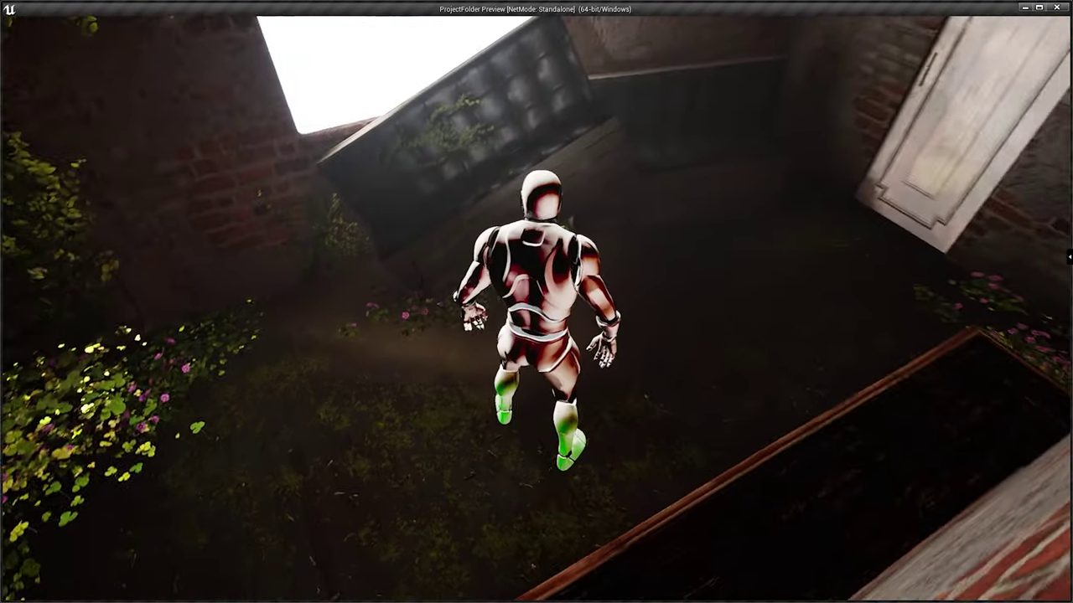
Step: Slide the leakage decal high on the dark brick wall beside the bright window to Y -124
left_click(373, 252)
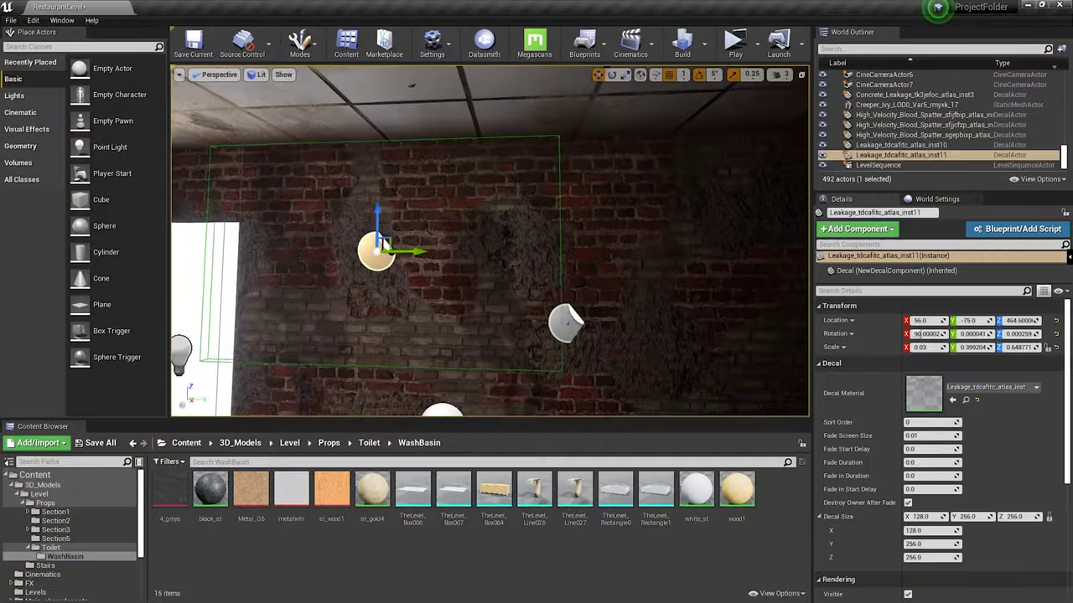
key("f")
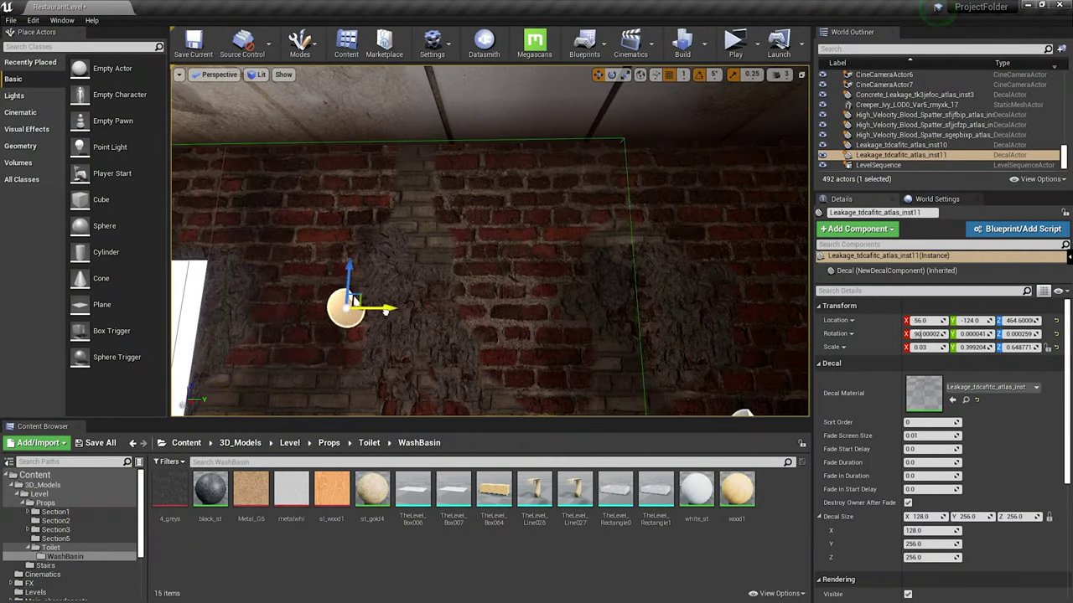
right_click_drag(435, 299, 414, 331)
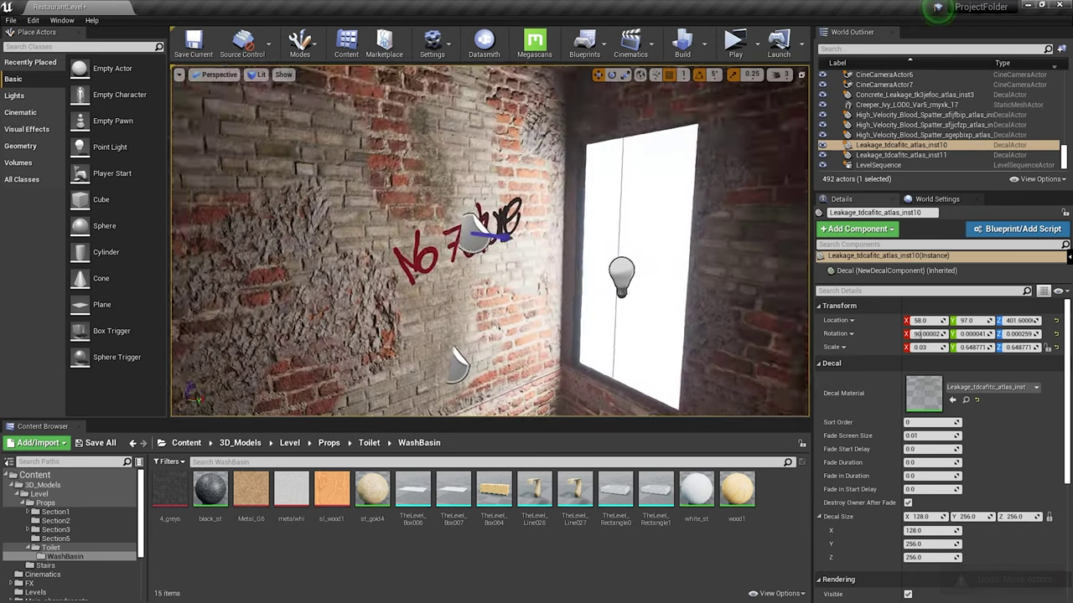
Step: Select the red and black graffiti decal on the brick wall by the window and inspect it up close
left_click(482, 214)
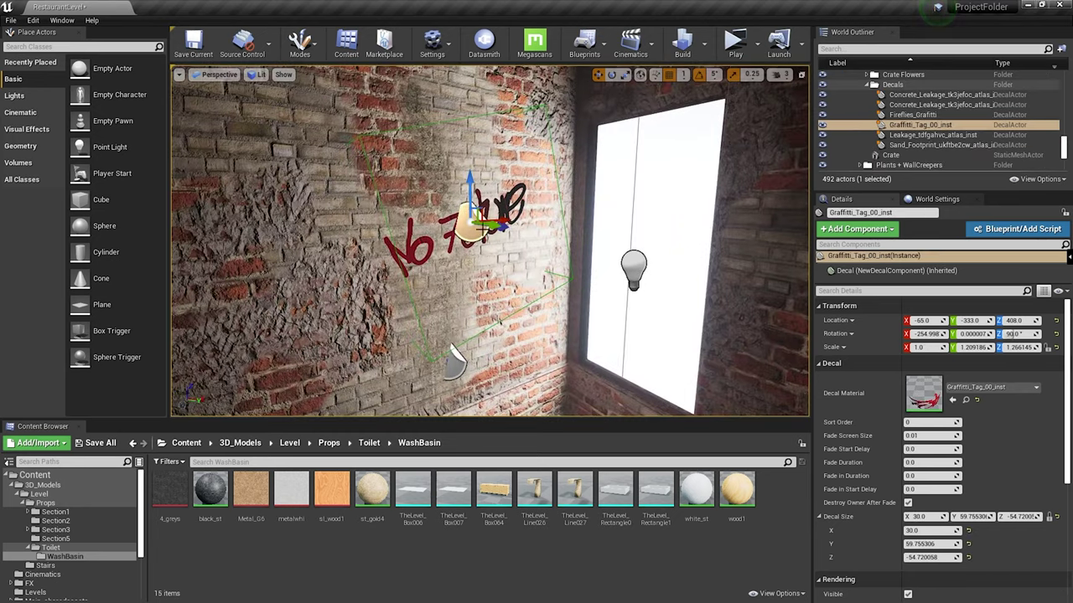
key("f")
right_click_drag(486, 252, 419, 261)
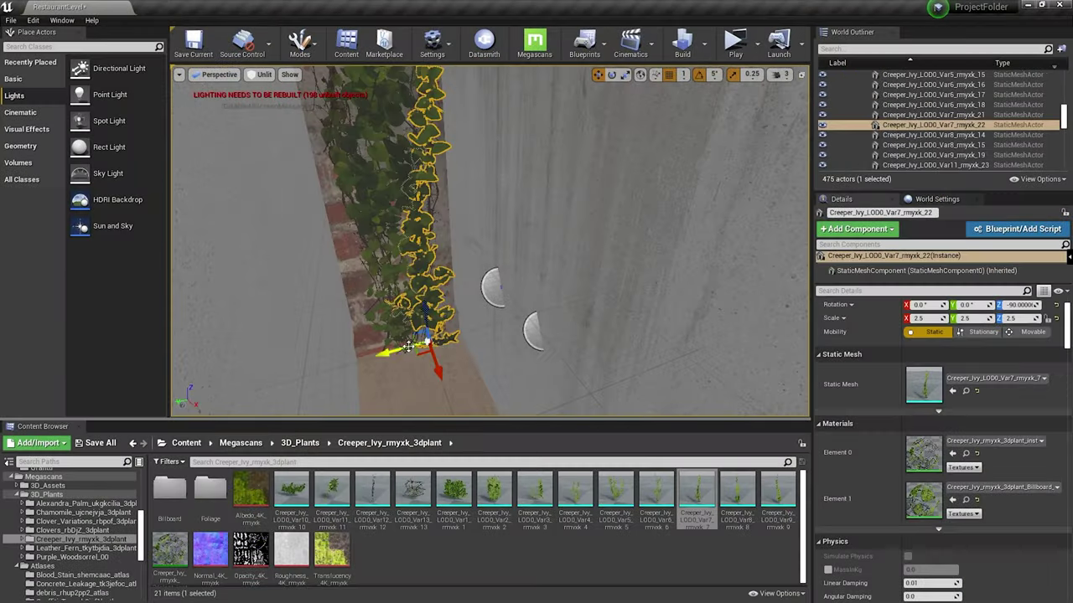
Step: Place a Creeper Ivy Var11 plant at the grey block's edge beside the wall ivy, scaled to 2
key("f")
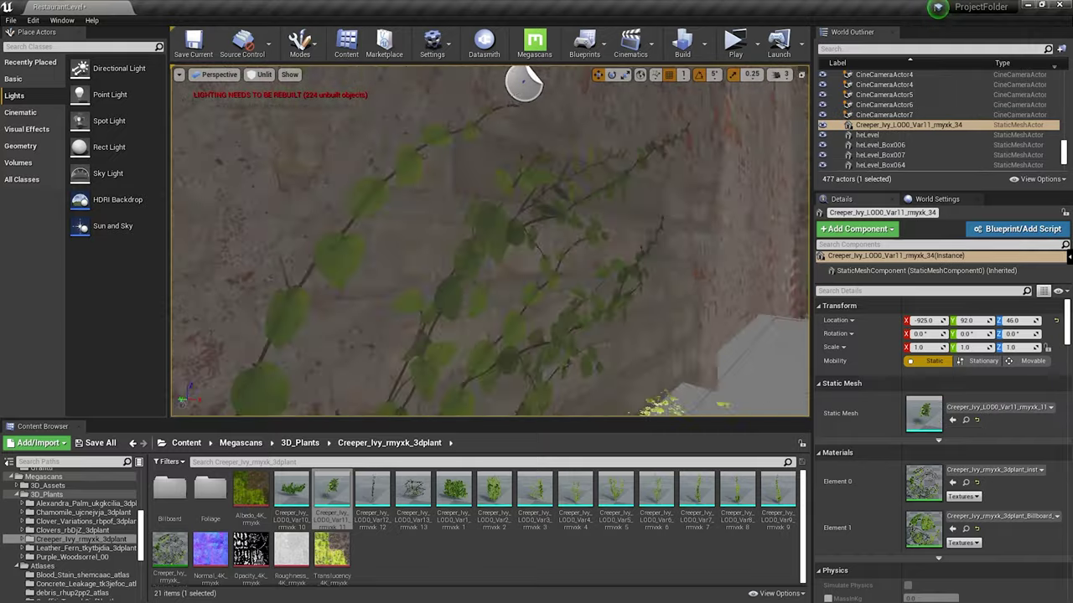
left_click_drag(333, 494, 431, 240)
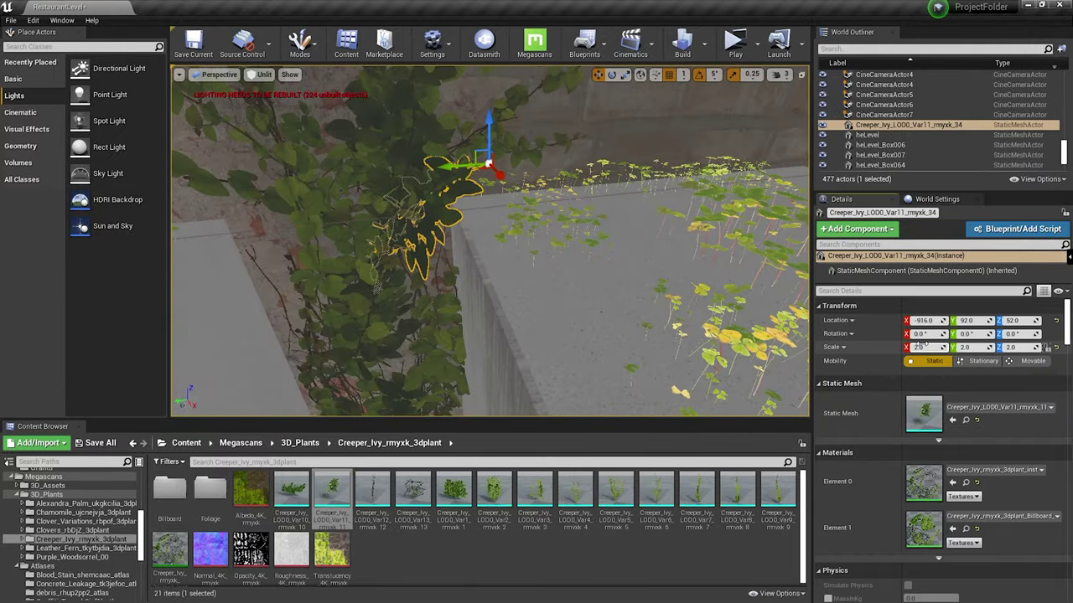
left_click_drag(457, 170, 530, 167)
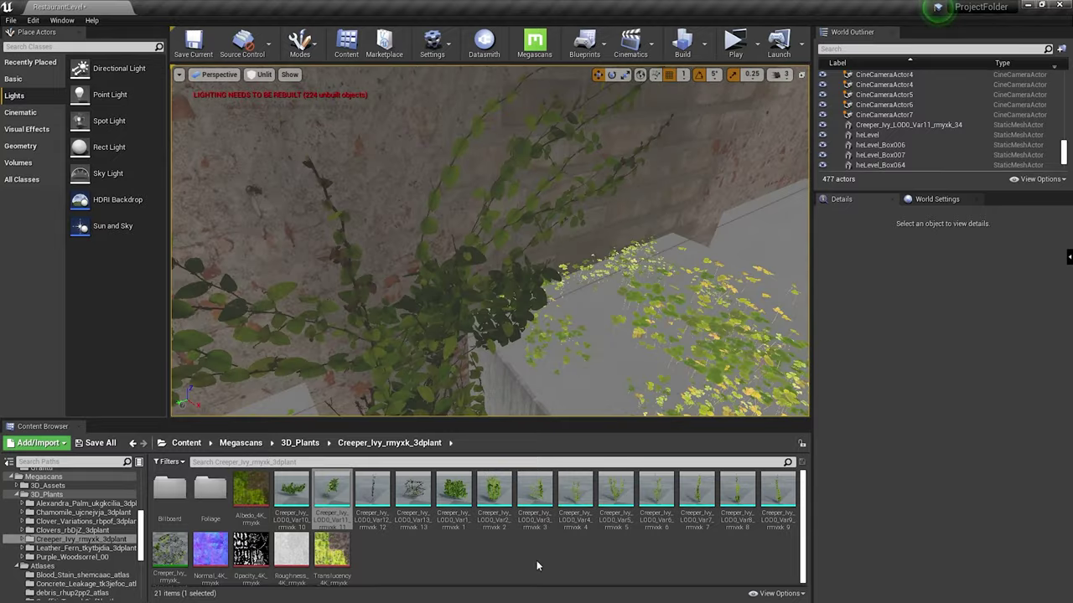
Step: Lay Creeper Ivy Var3 and Var13 over the clover on the grey block, each rotated -90 about X and scaled to 2
left_click_drag(535, 494, 651, 335)
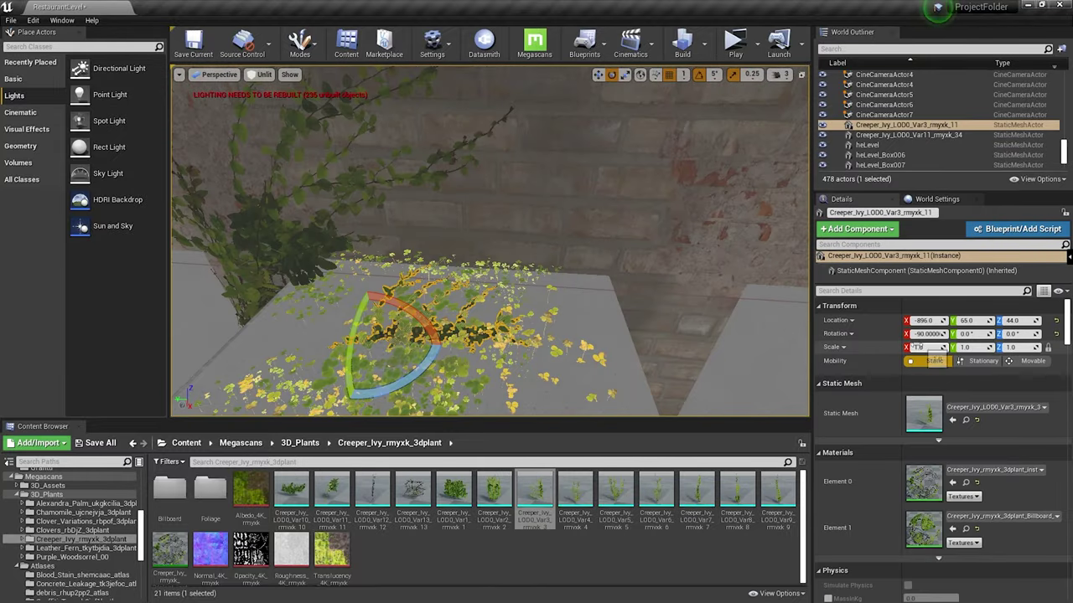
type("2")
key("Return")
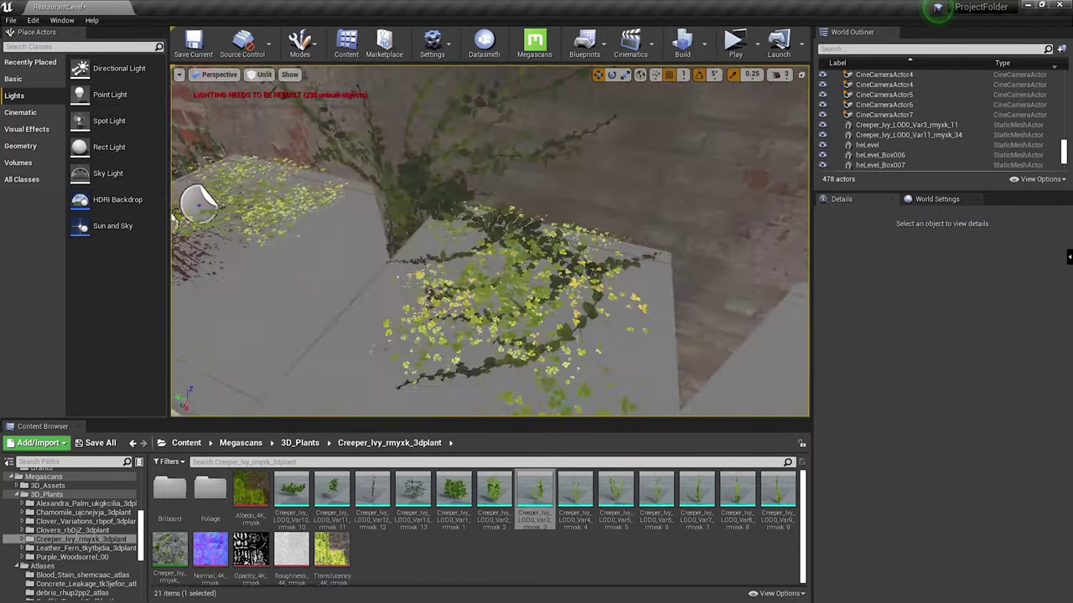
left_click_drag(413, 495, 520, 318)
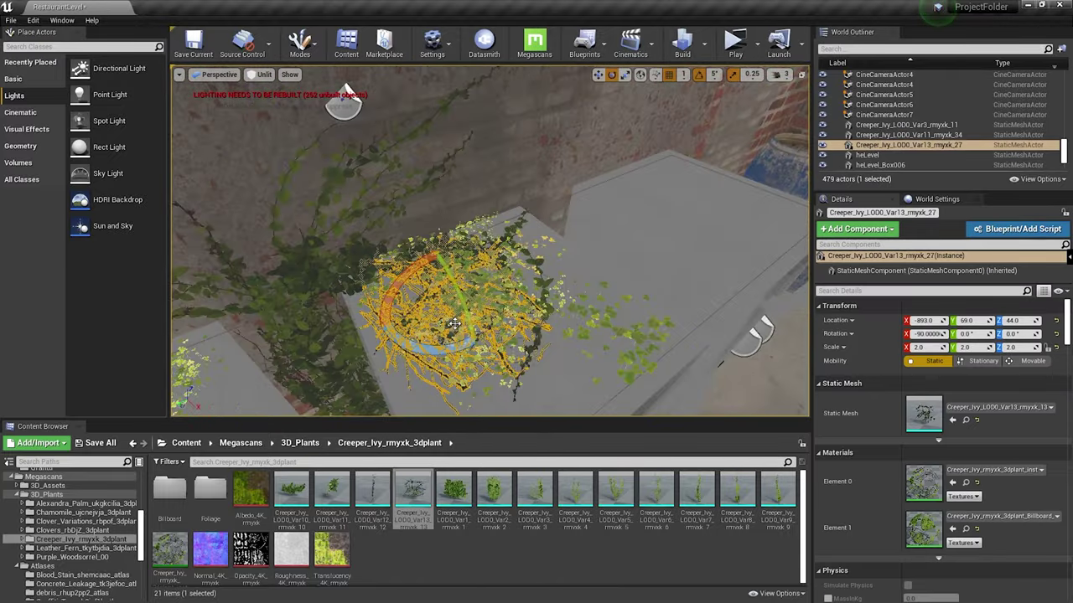
key("Escape")
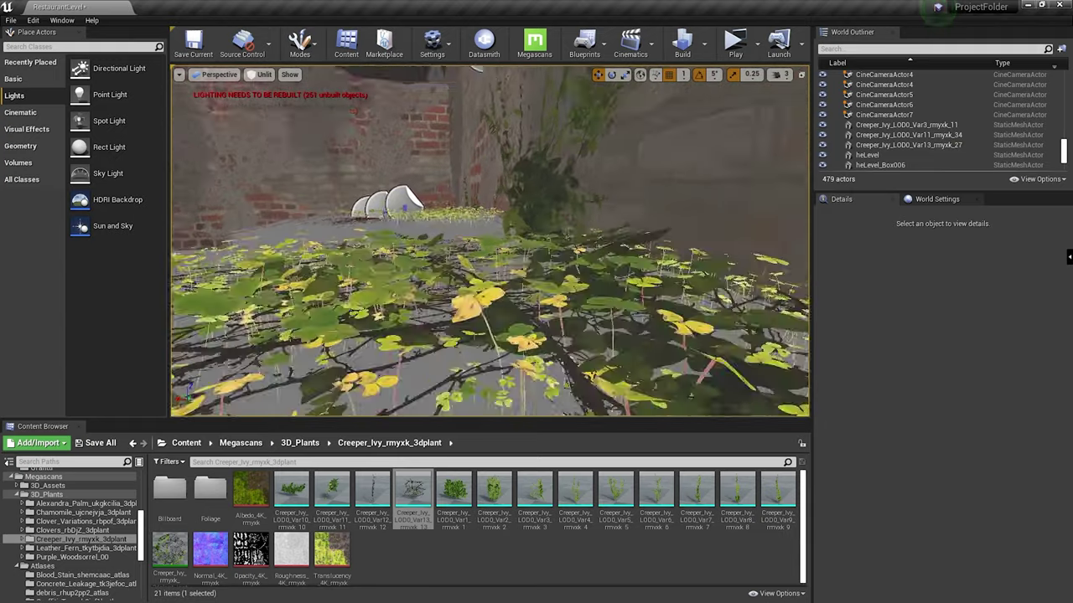